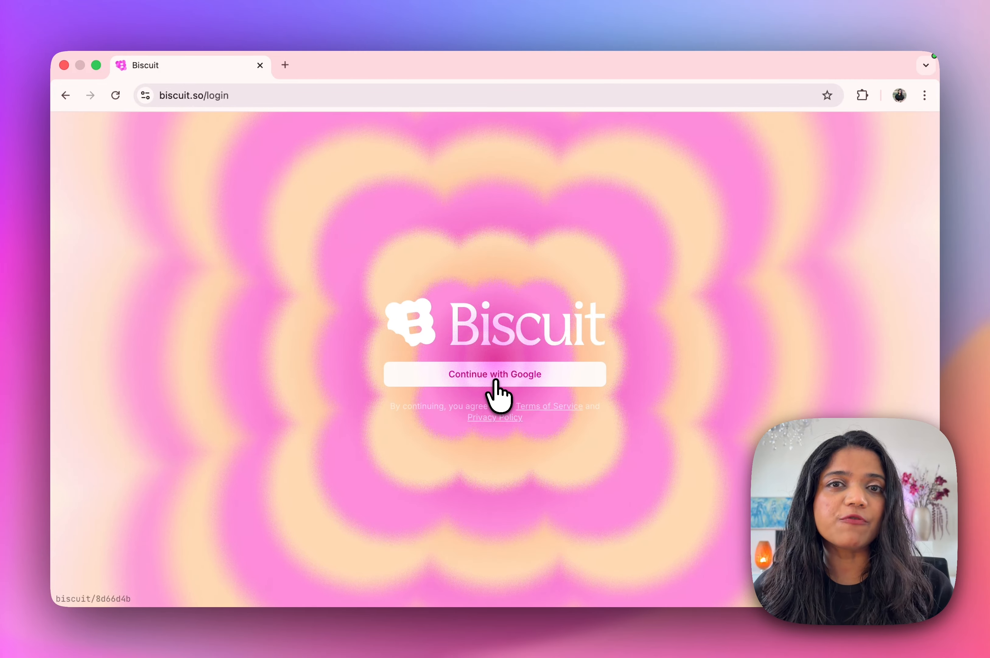
# Sign in with Google and start a new project
pyautogui.click(548, 398)
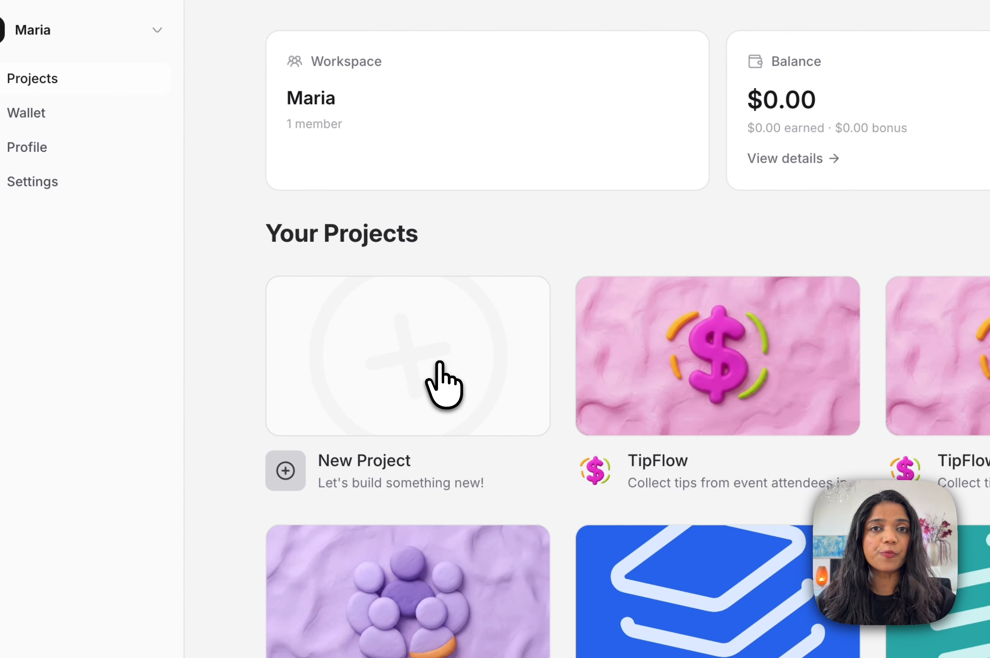
pyautogui.click(439, 363)
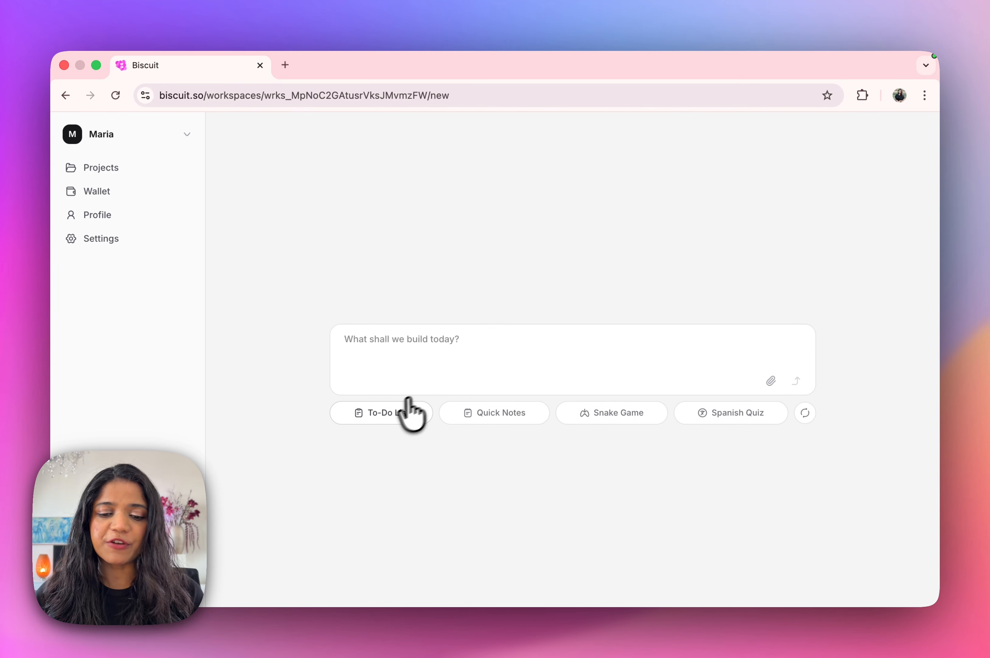
# Submit a prompt for a card-like web app that saves text notes, with browsing filters, reminders and premium sharing between users
pyautogui.moveTo(395, 413)
pyautogui.click(805, 412)
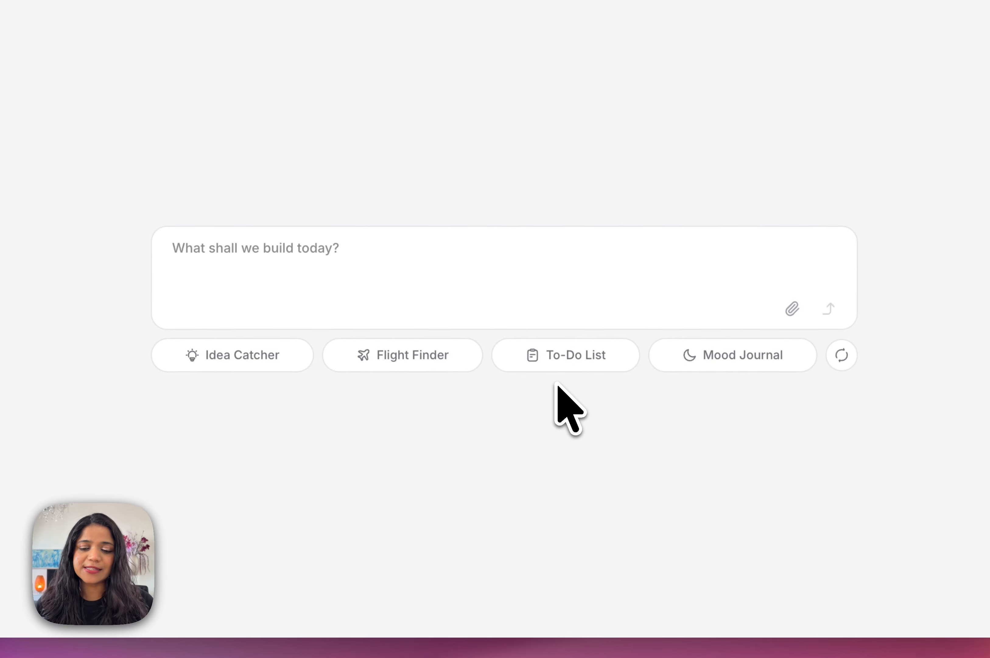
pyautogui.click(554, 358)
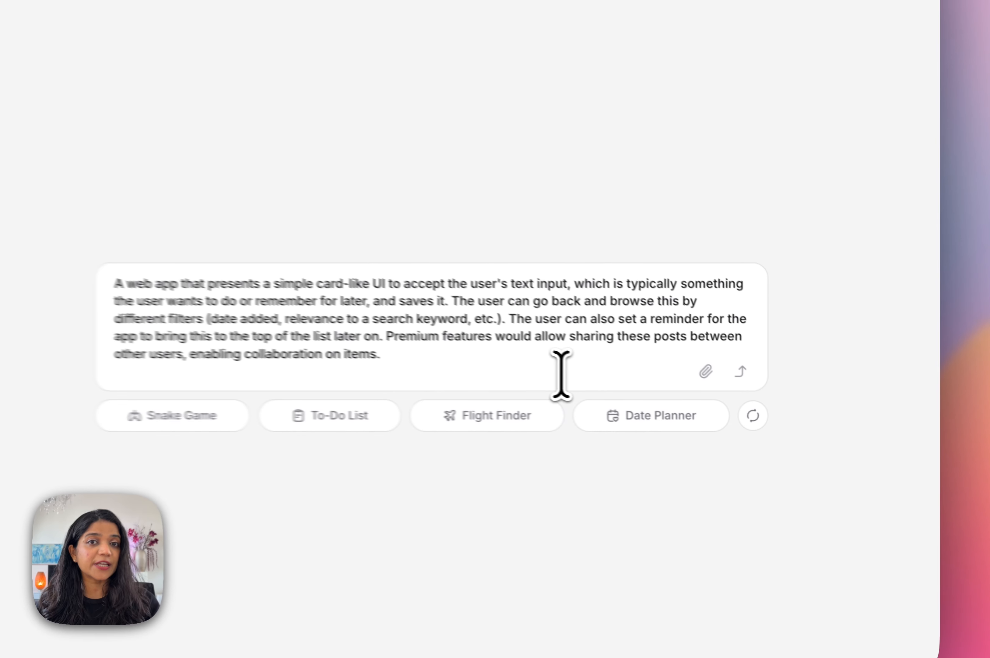
pyautogui.click(733, 368)
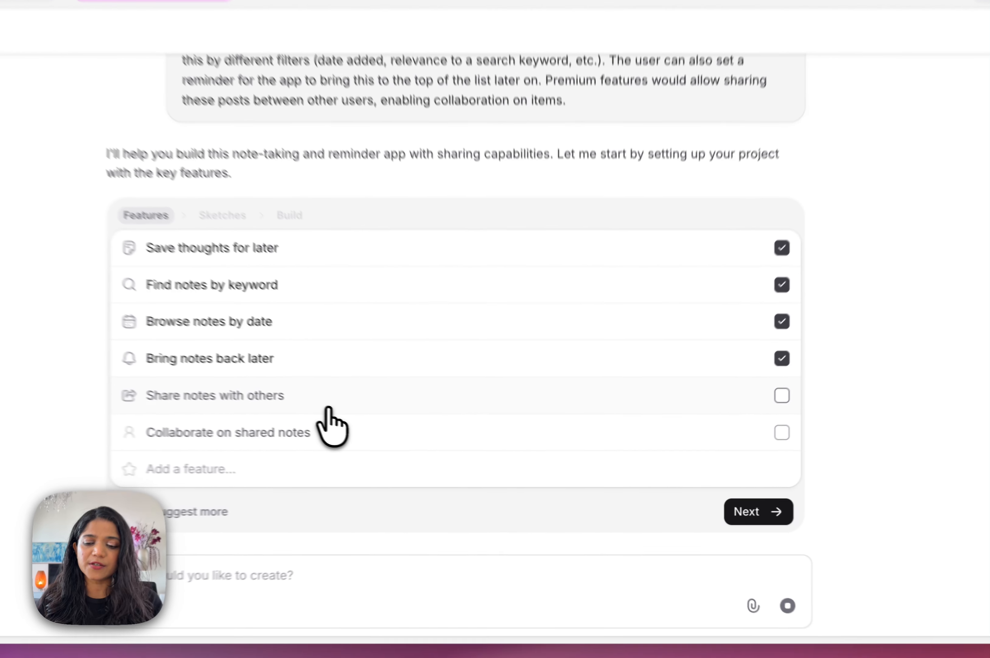
# Deselect the Bring notes back later feature and leave Share notes with others and Collaborate on shared notes unselected
pyautogui.click(398, 430)
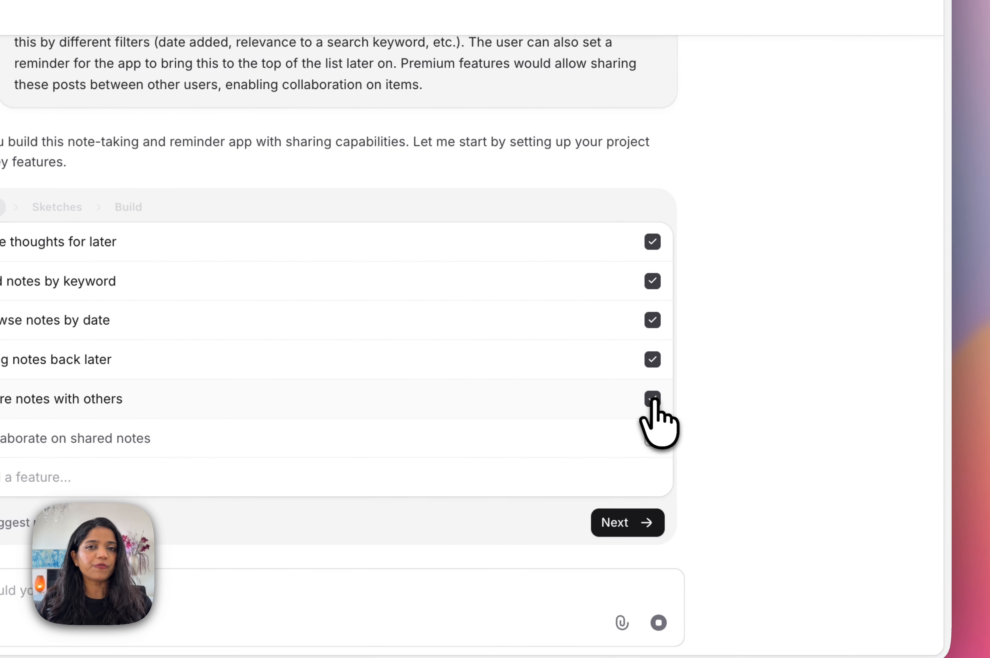
pyautogui.click(628, 402)
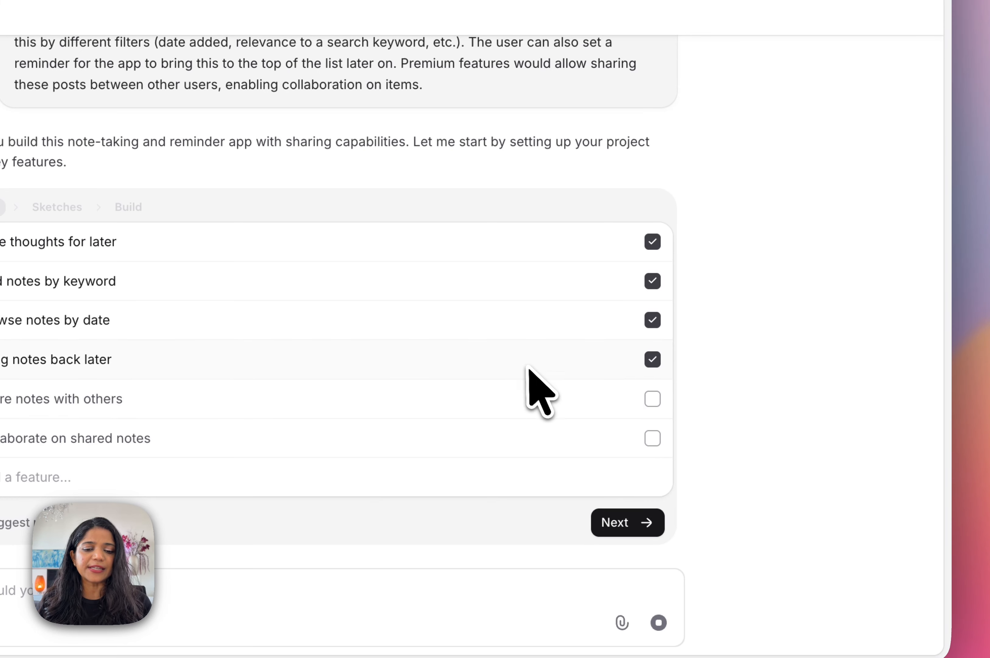
pyautogui.click(565, 360)
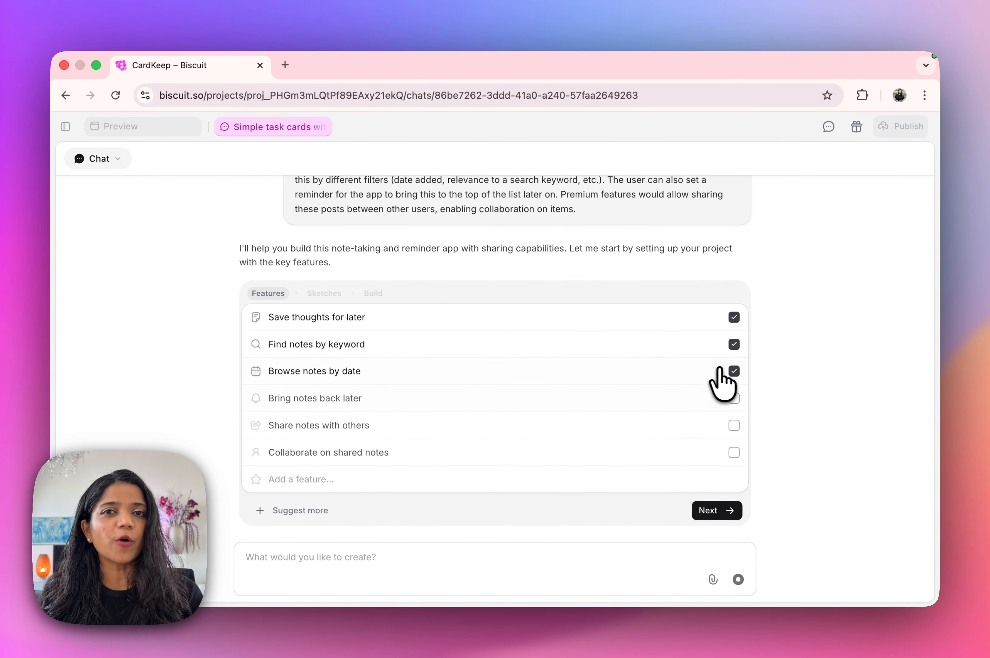
# Request more feature suggestions and proceed to the sketches with only saving, keyword search and browsing by date selected
pyautogui.scroll(-1, 665, 398)
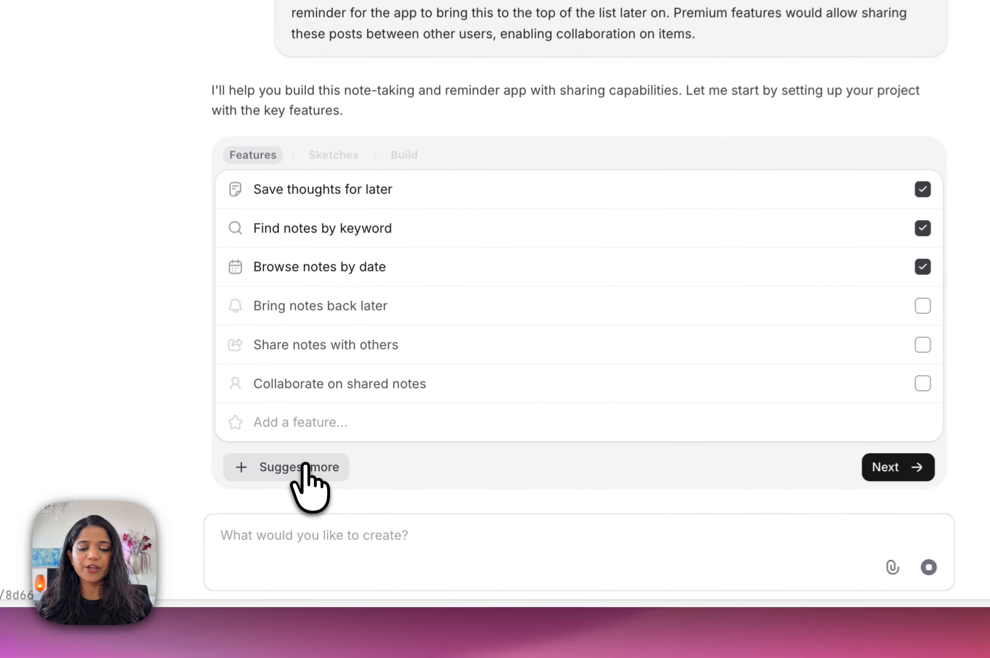
pyautogui.click(303, 510)
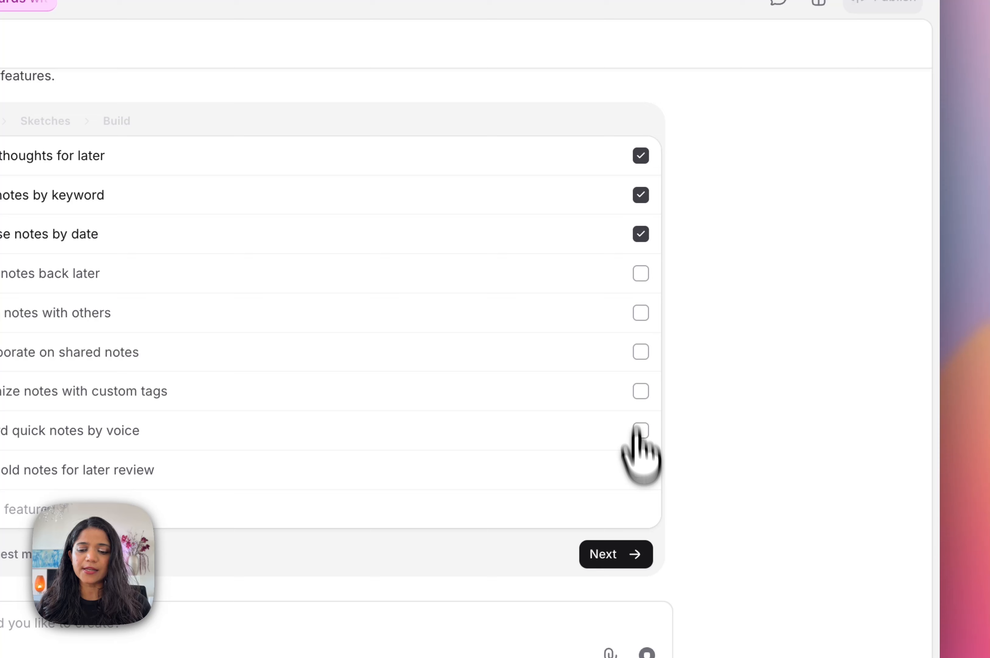
pyautogui.click(615, 554)
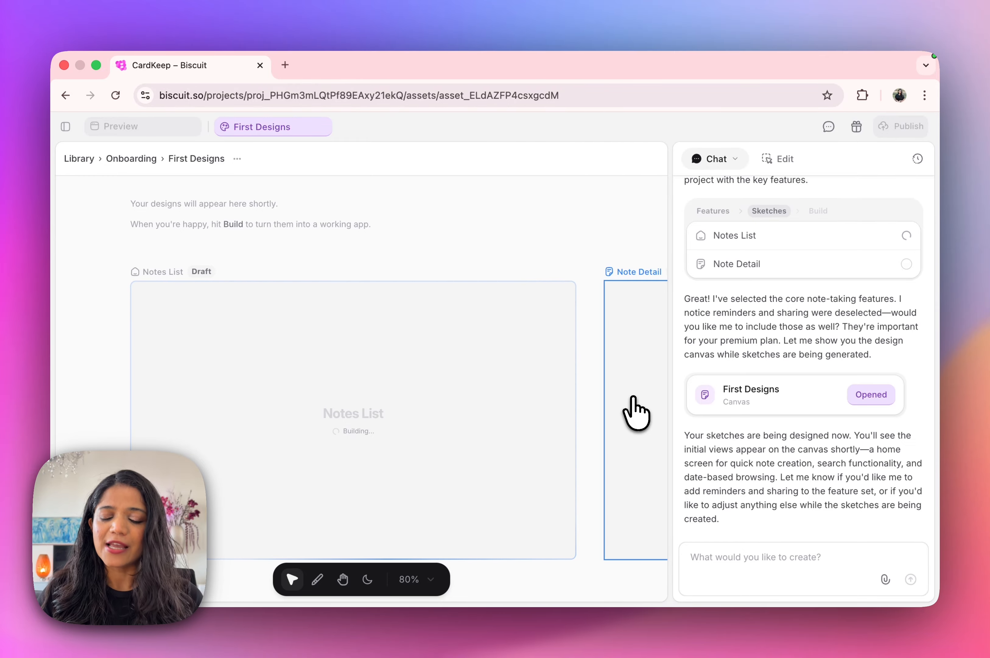
# Examine the Notes List and Note Detail sketches on the First Designs canvas while they are generated
pyautogui.scroll(-4, 635, 411)
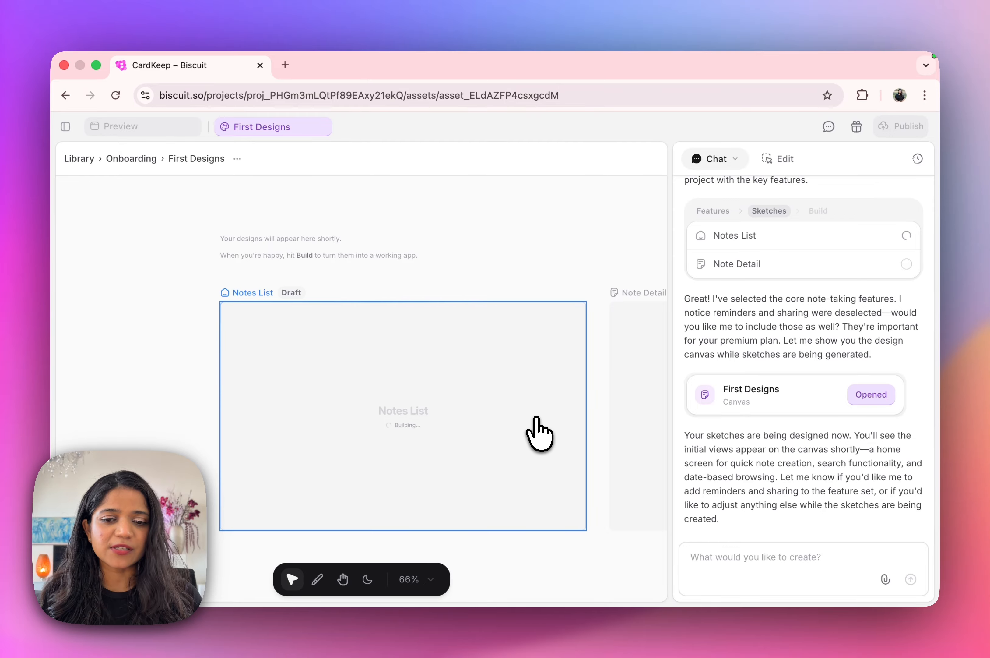
pyautogui.scroll(5, 774, 388)
pyautogui.scroll(-5, 783, 389)
pyautogui.scroll(1, 781, 376)
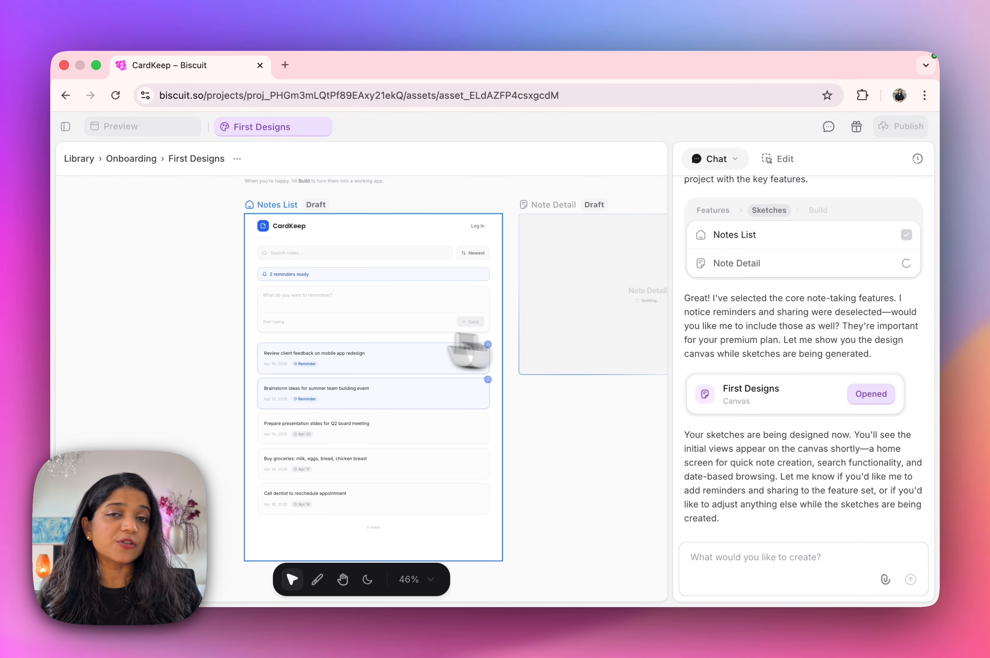
pyautogui.scroll(5, 315, 322)
pyautogui.scroll(2, 315, 322)
pyautogui.scroll(3, 315, 324)
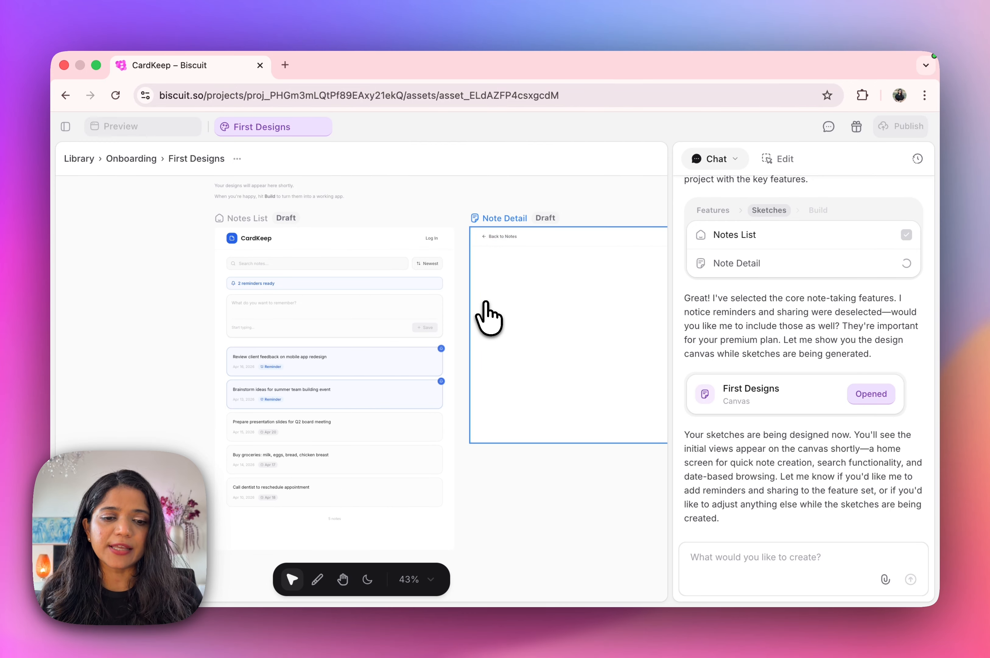
pyautogui.scroll(-2, 498, 315)
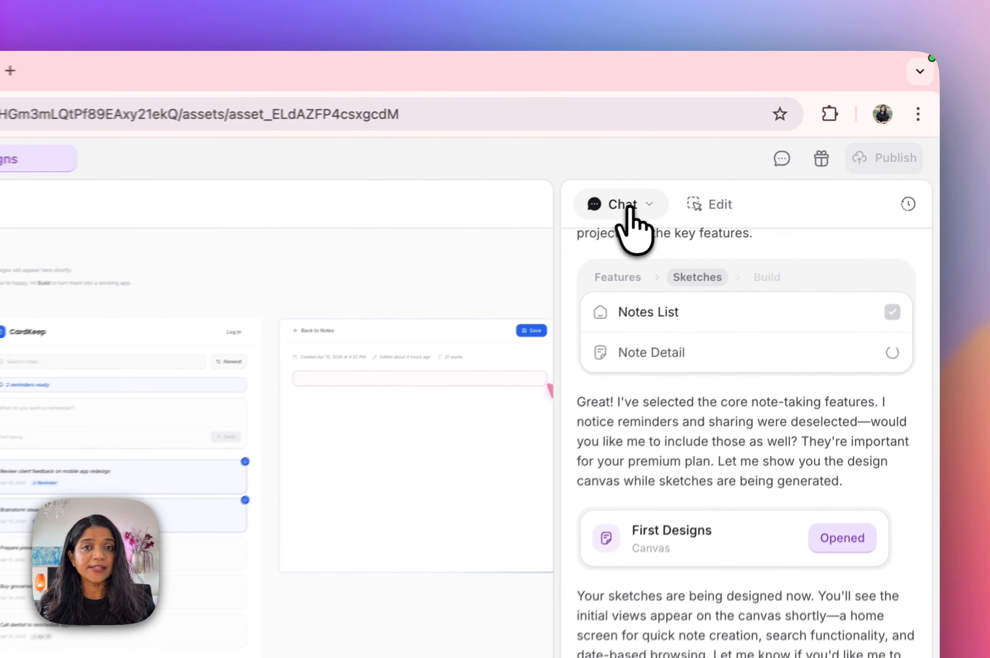
# Check the project's list of chats and the edit mode, returning to the current chat
pyautogui.click(724, 159)
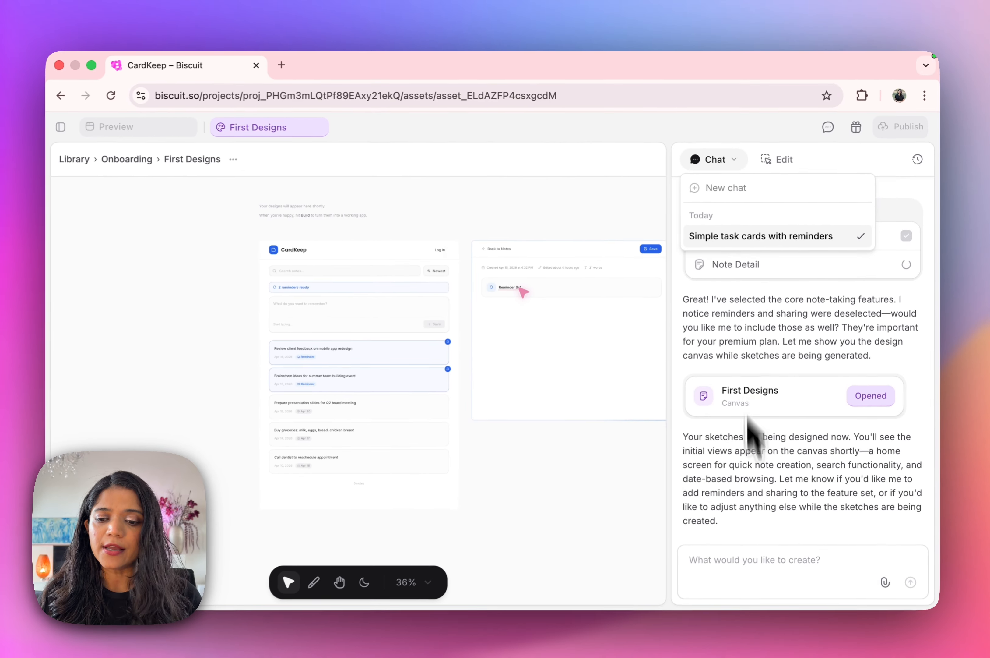
pyautogui.click(746, 478)
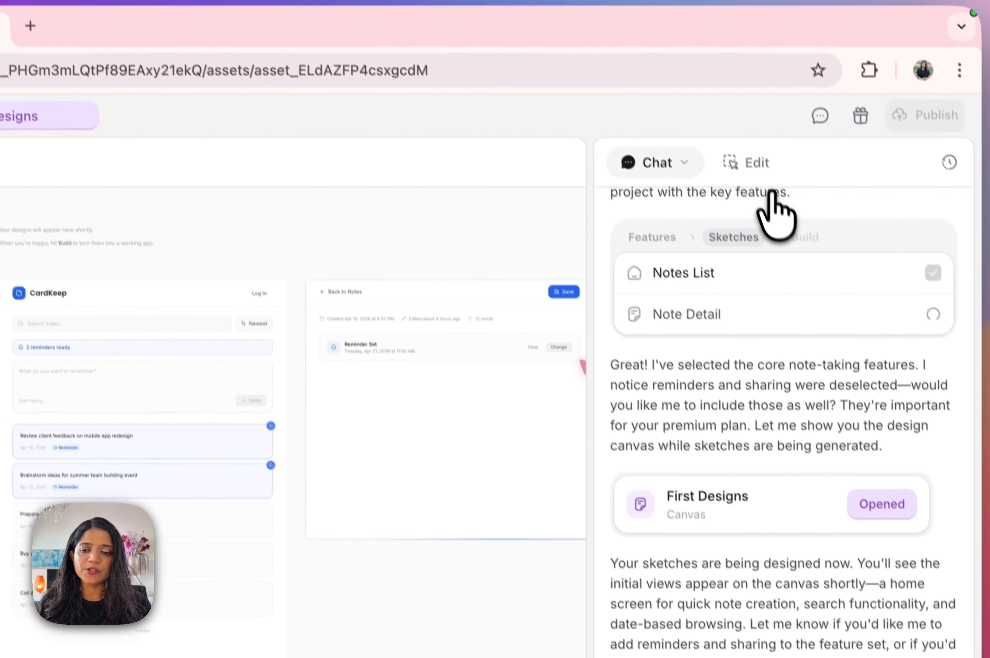
pyautogui.click(786, 161)
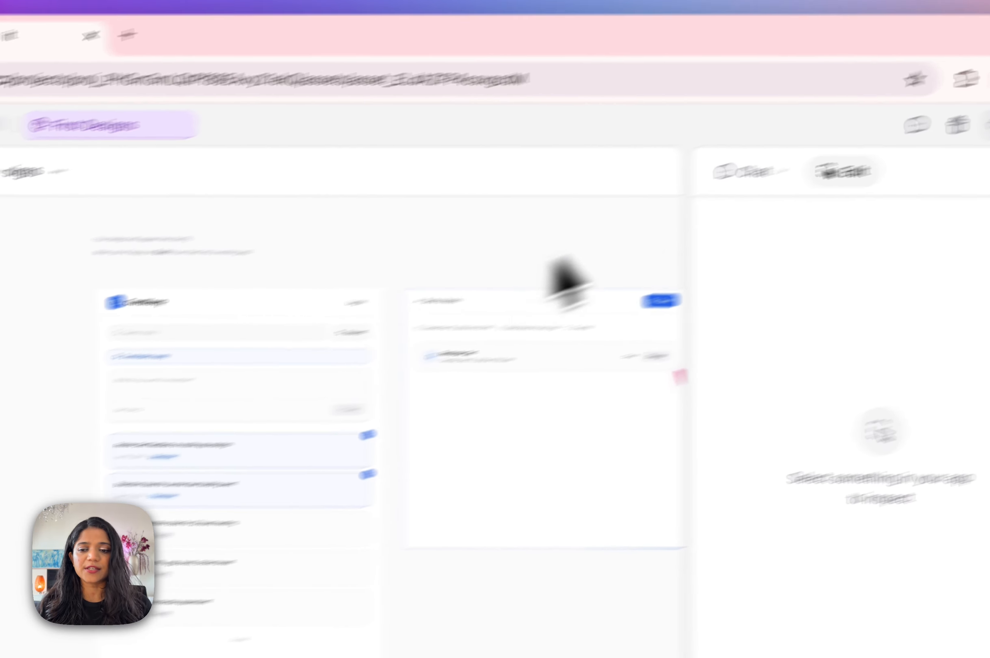
pyautogui.click(829, 148)
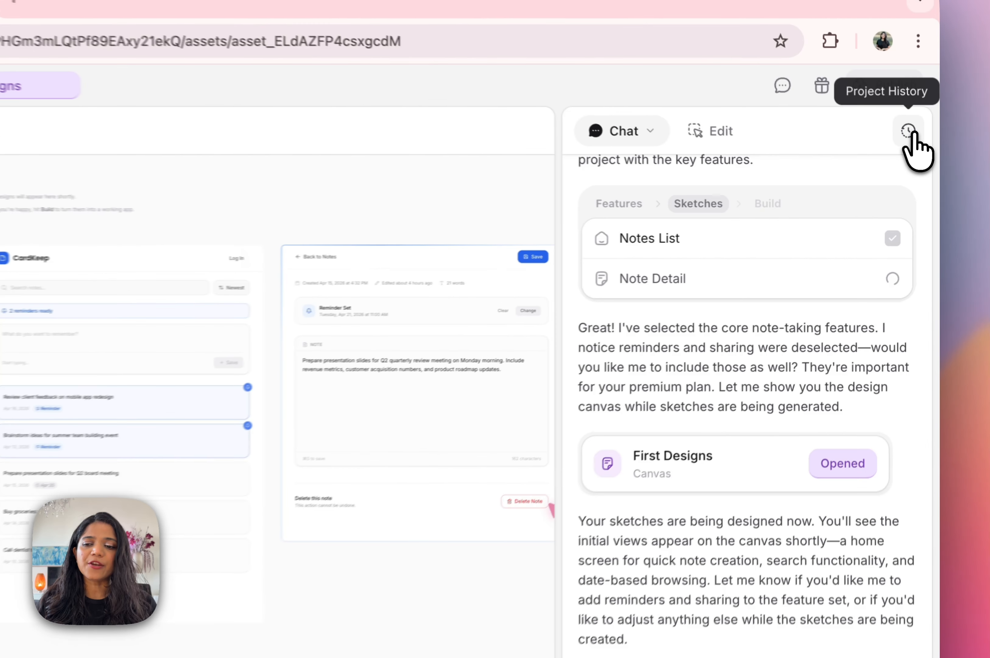
# Review the project history and read the chat message about the Notes List and Note Detail screens
pyautogui.click(917, 158)
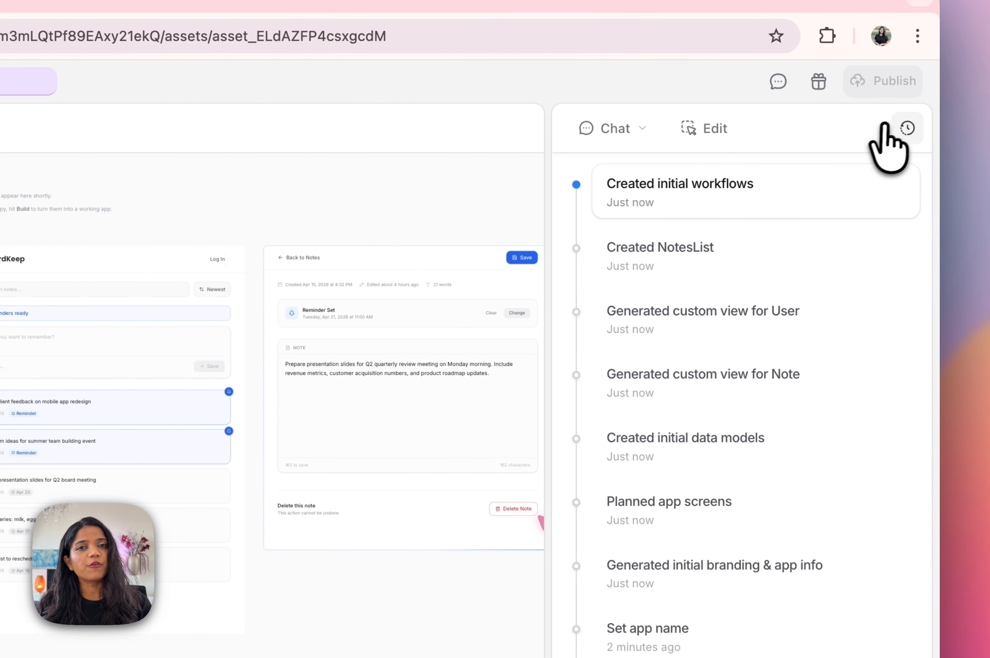
pyautogui.click(899, 126)
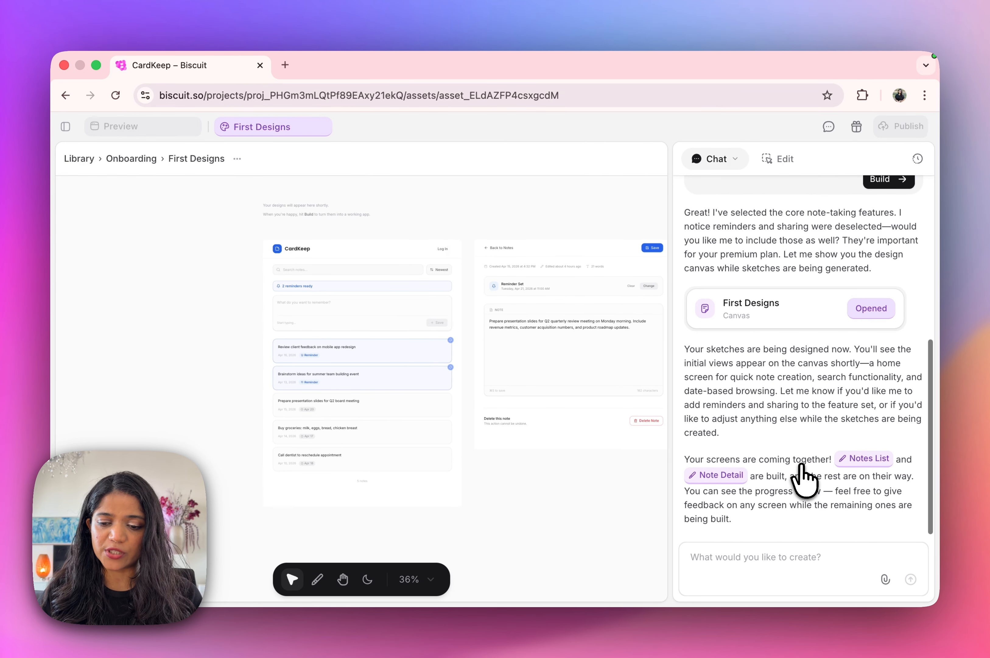
pyautogui.moveTo(803, 465); pyautogui.dragTo(743, 465)
pyautogui.click(746, 465)
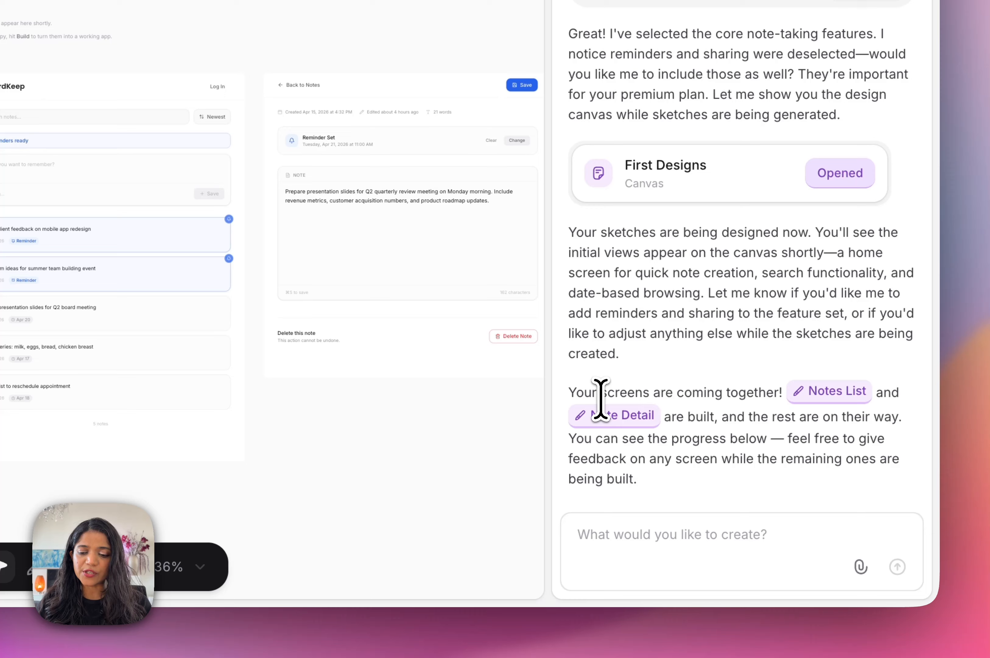
pyautogui.moveTo(601, 399); pyautogui.dragTo(775, 408)
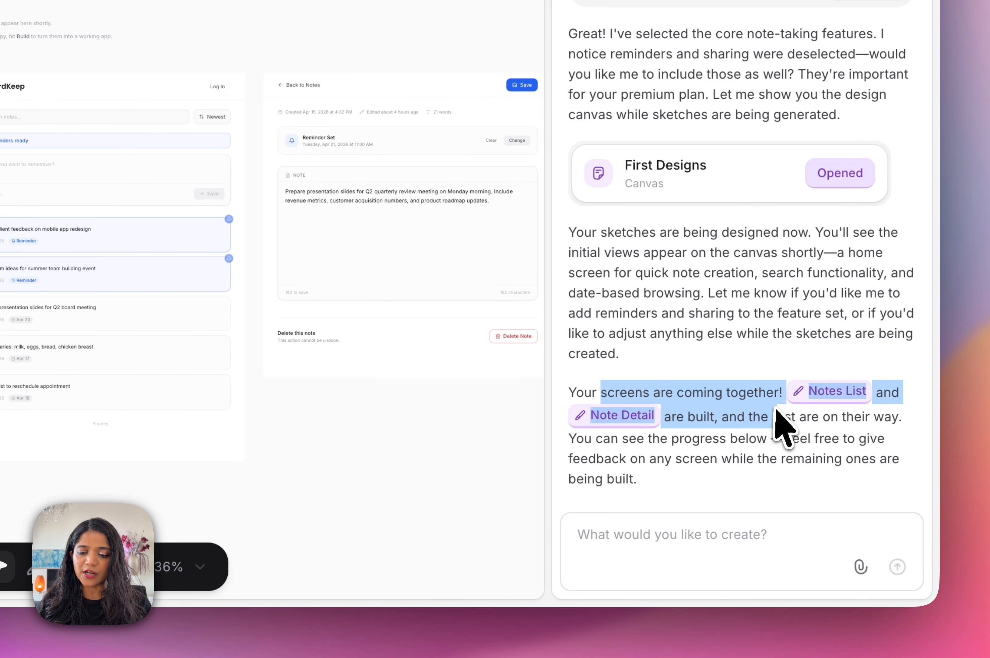
pyautogui.click(781, 446)
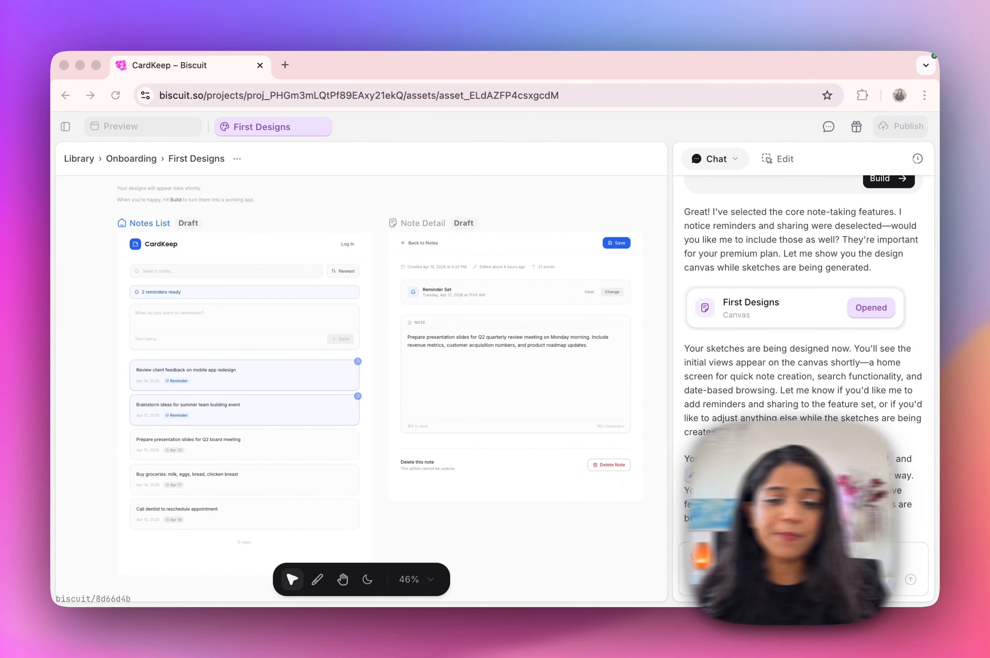
# Select the Active Reminders Alert on the Notes List screen in edit mode and ask for its removal
pyautogui.scroll(3, 720, 442)
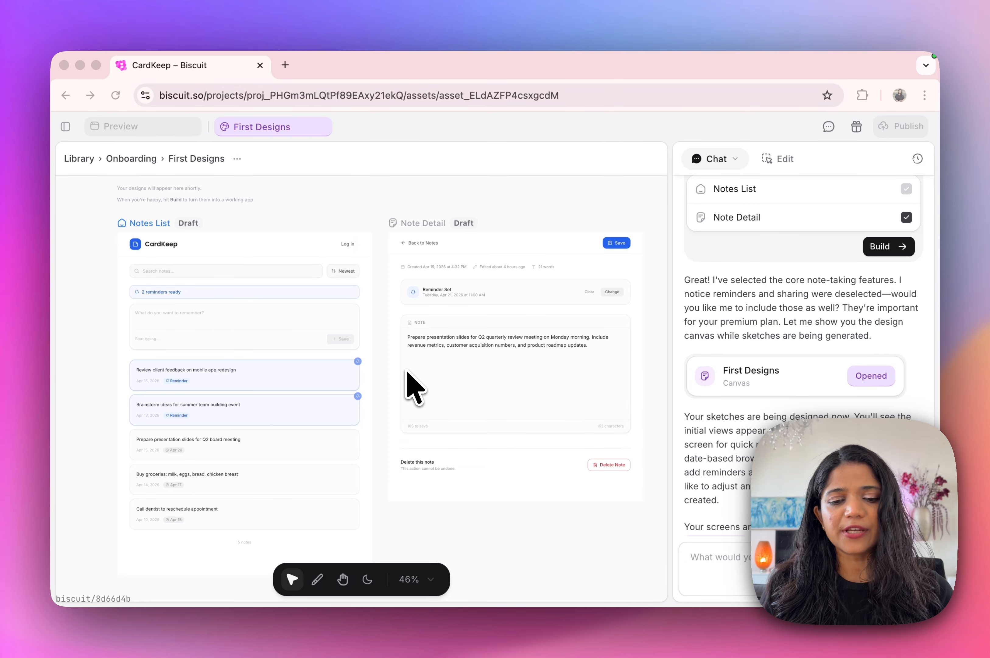
pyautogui.hscroll(-3, 334, 358)
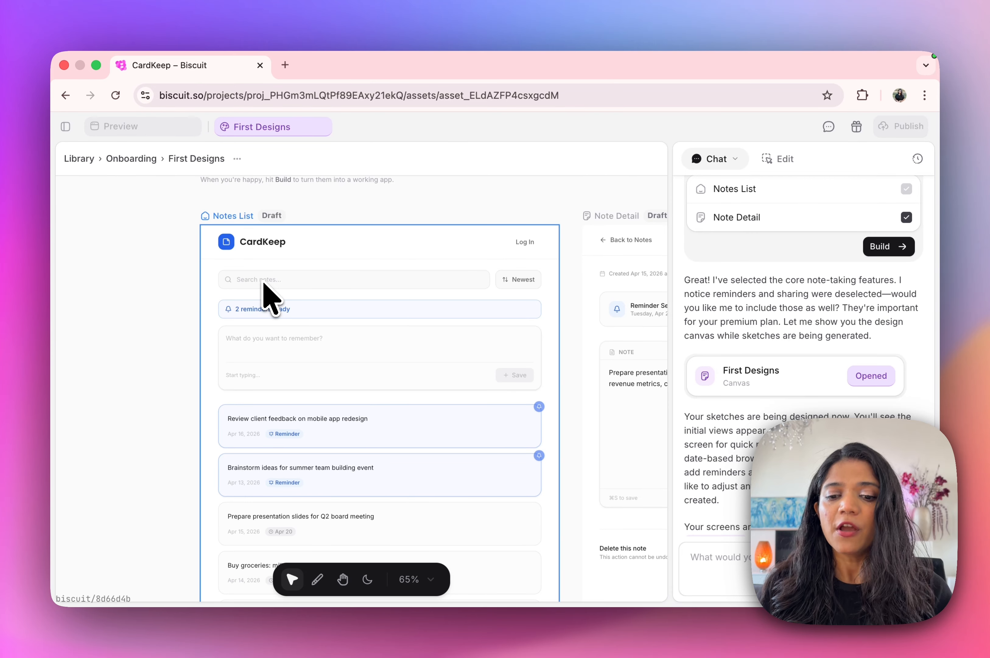
pyautogui.doubleClick(264, 283)
pyautogui.click(776, 160)
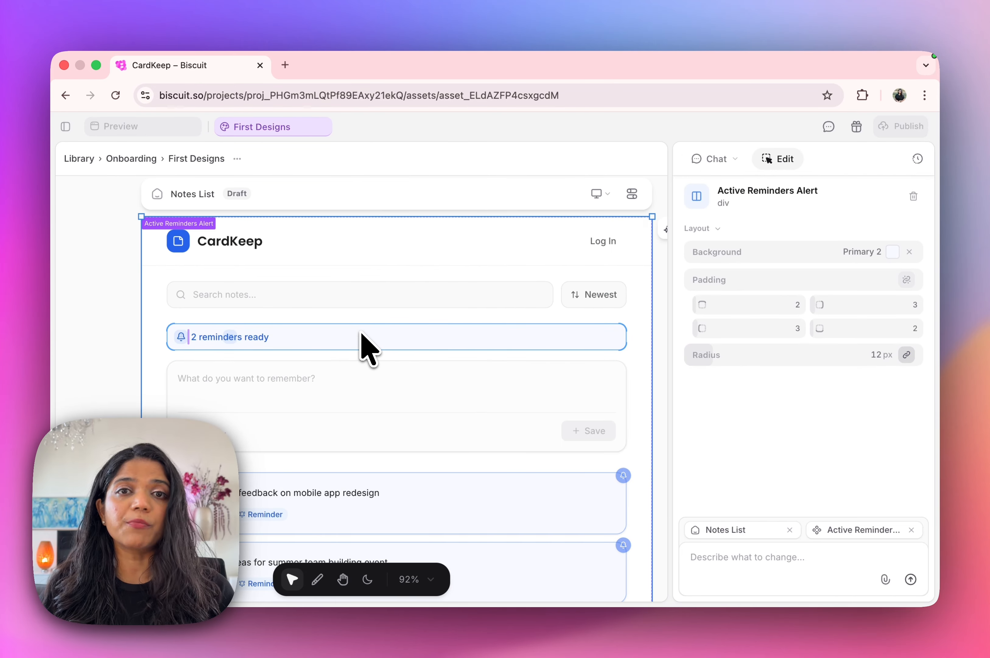
pyautogui.click(703, 568)
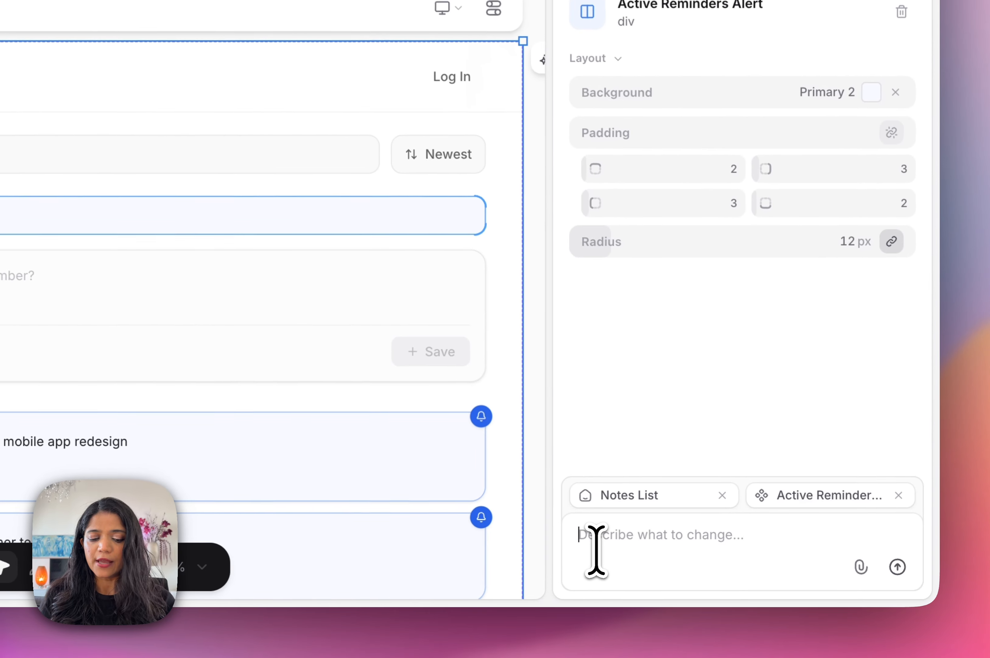
pyautogui.write('Re')
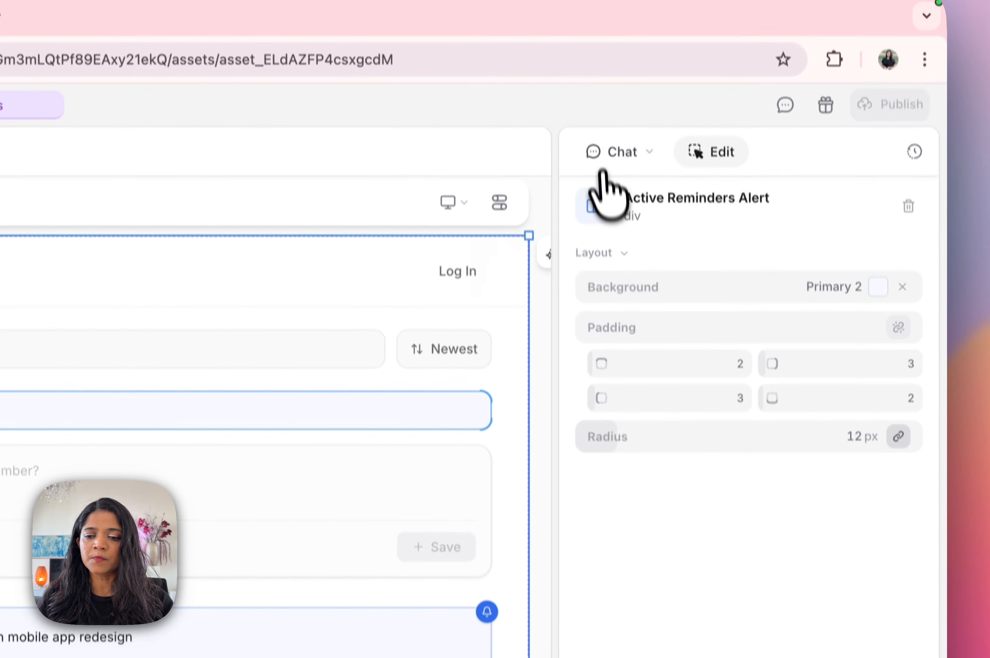
pyautogui.click(613, 166)
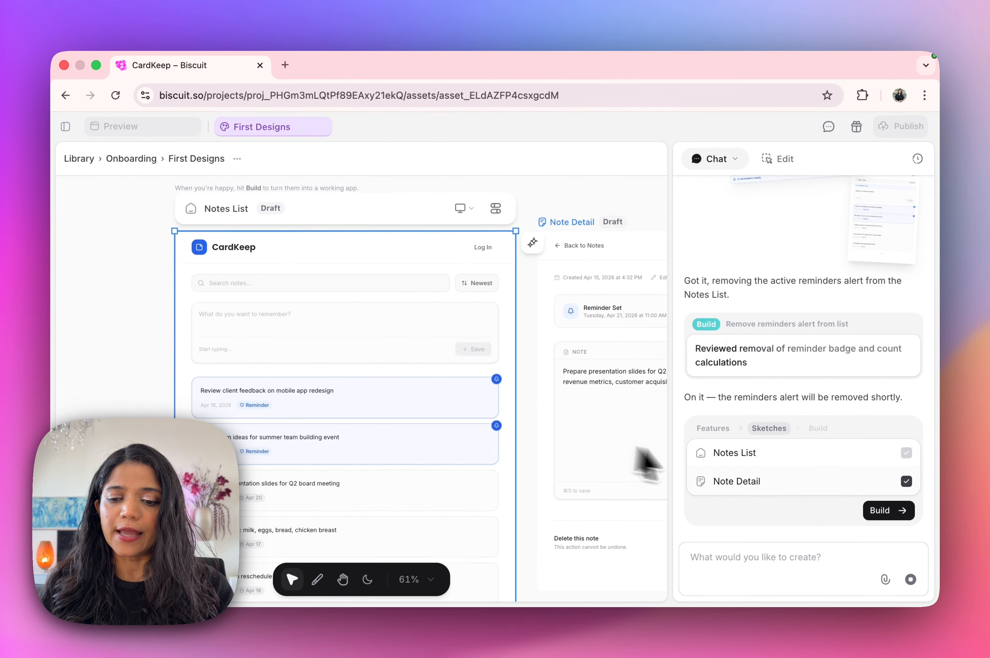
# Inspect the updated Notes List screen and use Explore to generate different layouts for it
pyautogui.scroll(2, 317, 334)
pyautogui.hscroll(-2, 316, 333)
pyautogui.scroll(1, 316, 333)
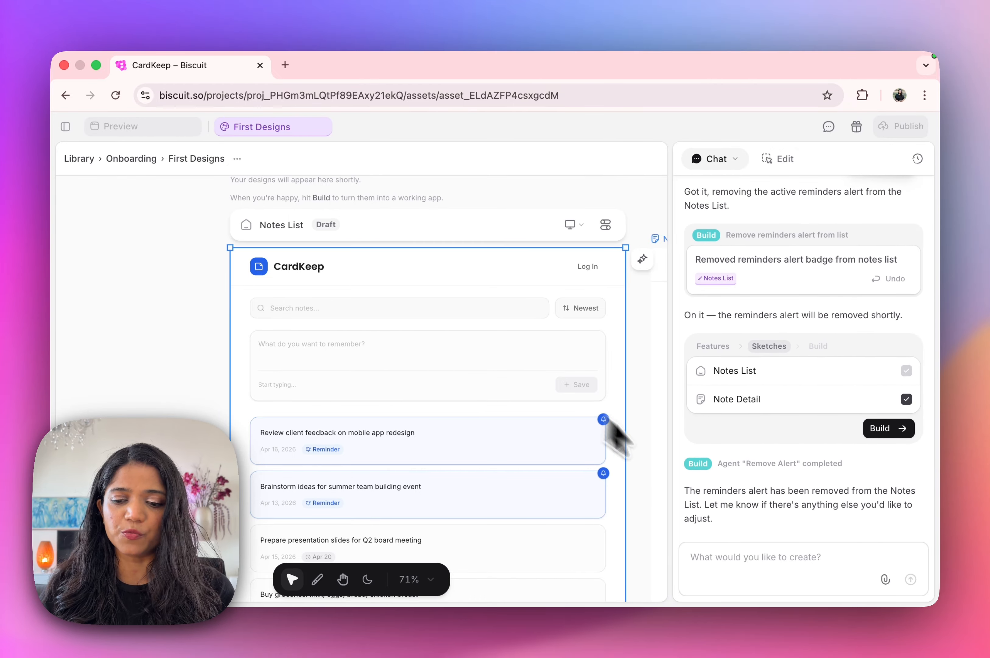
pyautogui.scroll(-5, 465, 382)
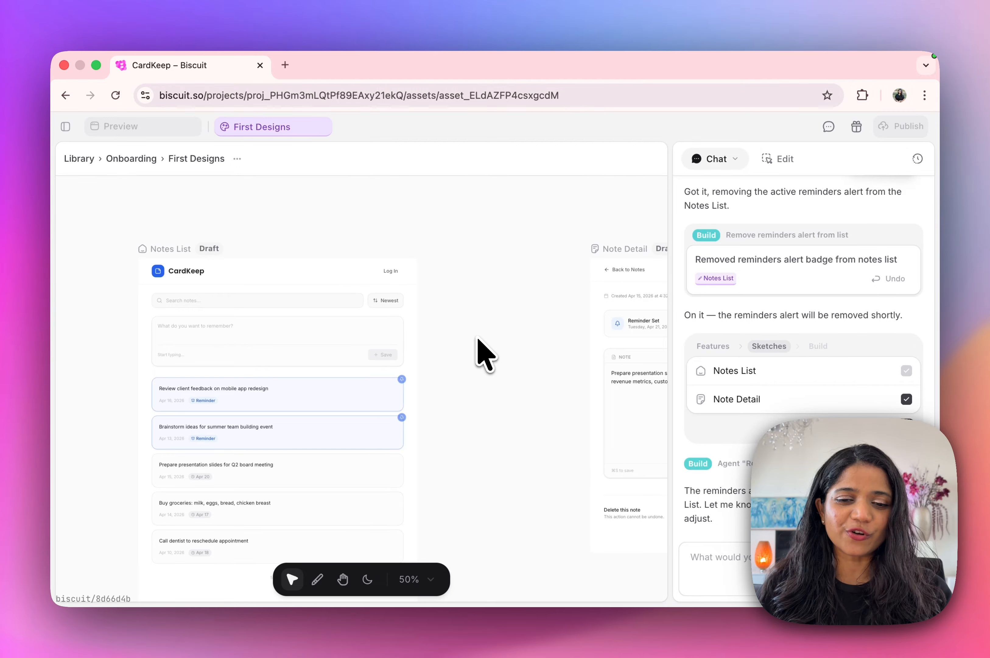
pyautogui.click(376, 299)
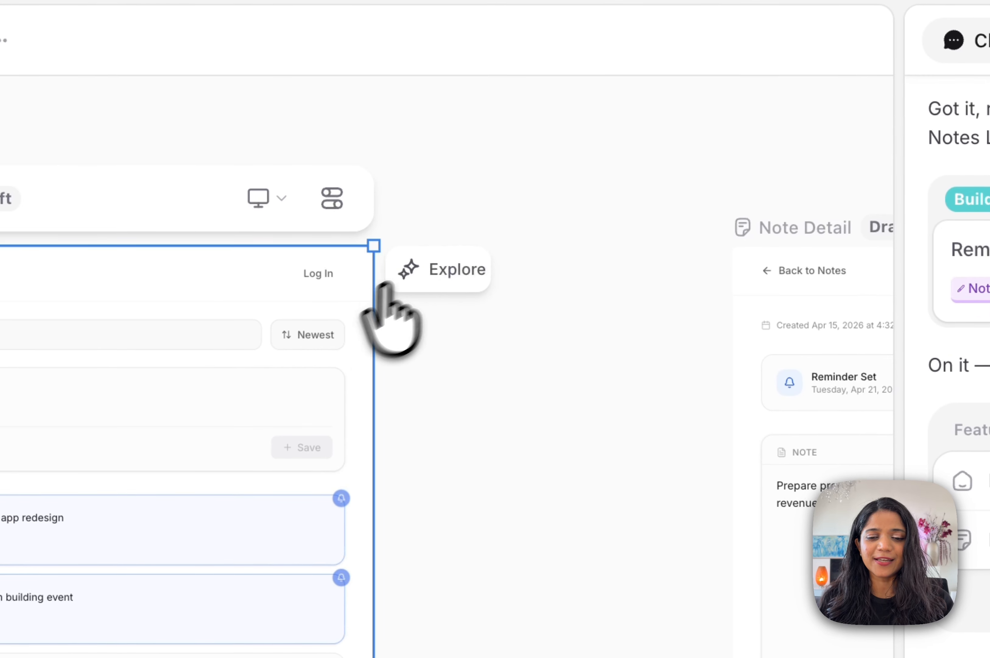
pyautogui.click(417, 272)
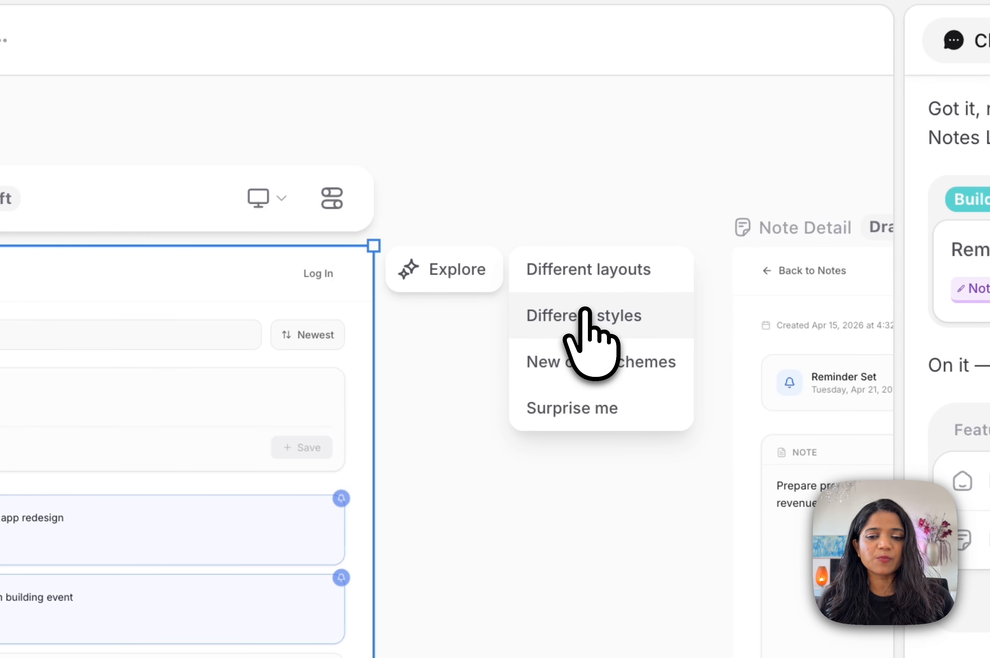
pyautogui.click(587, 270)
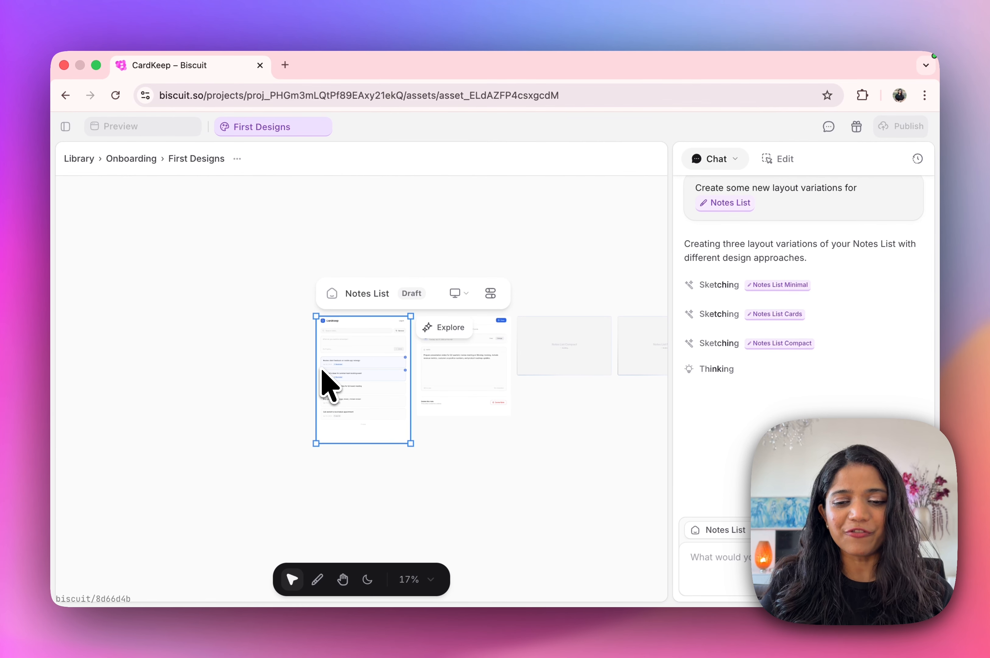
# Look over the placeholders of the Notes List Compact, Minimal and Cards variations on the canvas while they are being generated
pyautogui.hscroll(1, 507, 362)
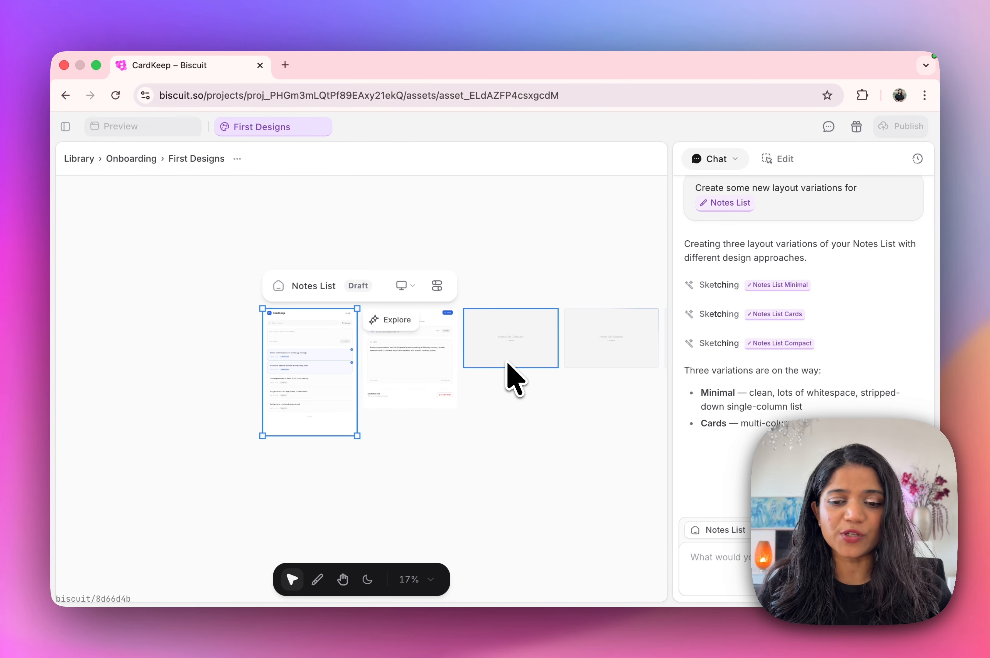
pyautogui.scroll(5, 508, 363)
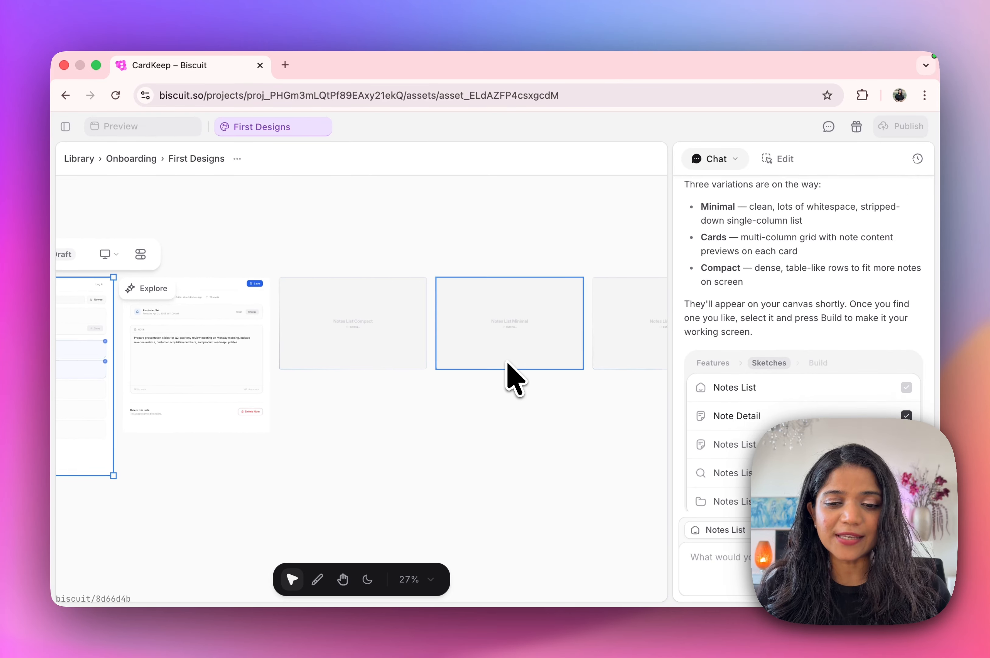
pyautogui.hscroll(3, 508, 363)
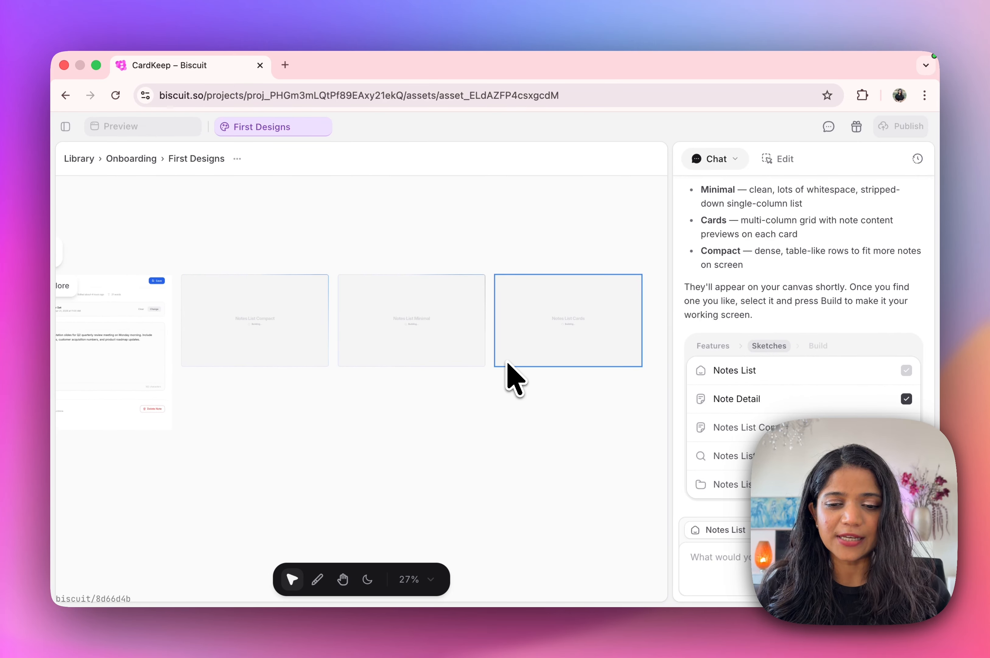
pyautogui.scroll(3, 508, 363)
pyautogui.hscroll(-2, 309, 330)
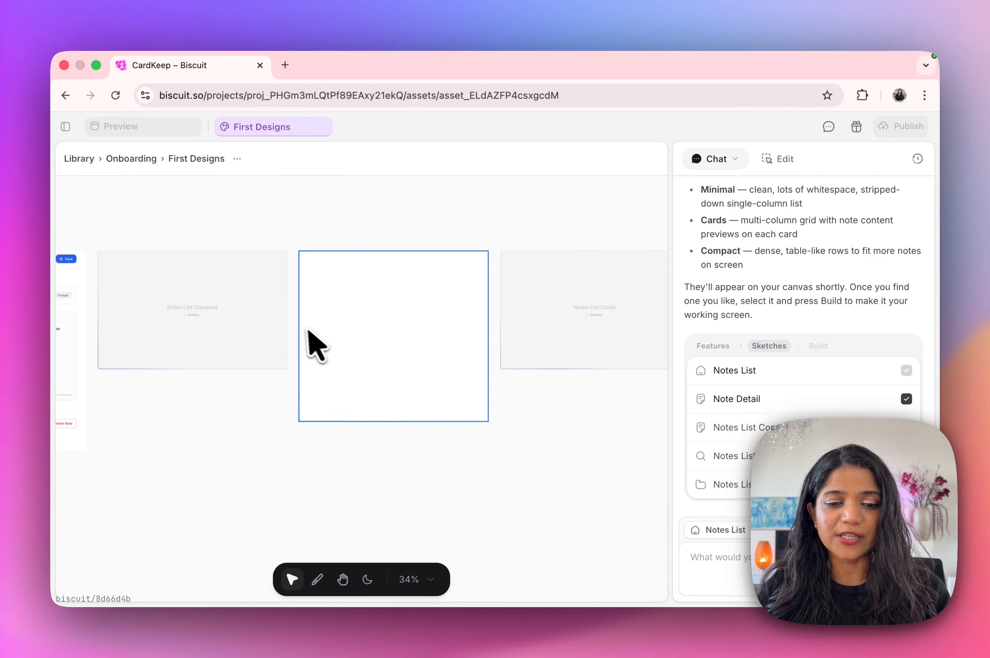
pyautogui.scroll(2, 300, 327)
pyautogui.scroll(5, 306, 342)
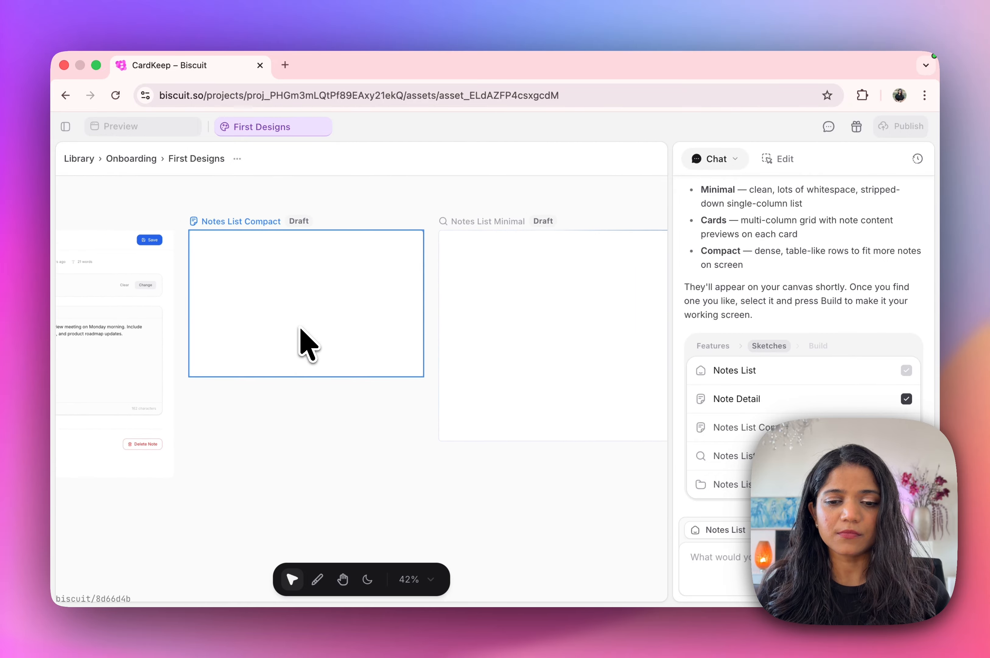
pyautogui.scroll(-6, 300, 329)
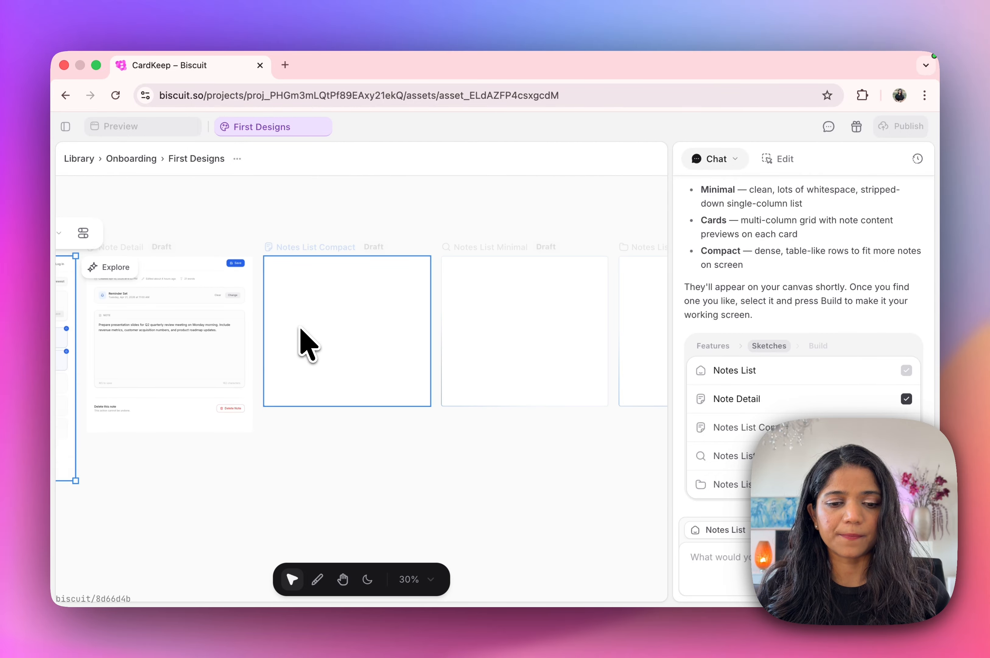
# Move the Note Detail screen below the row of variations and place the Notes List screen directly beside Notes List Compact
pyautogui.hscroll(-5, 300, 329)
pyautogui.moveTo(374, 220); pyautogui.dragTo(594, 469)
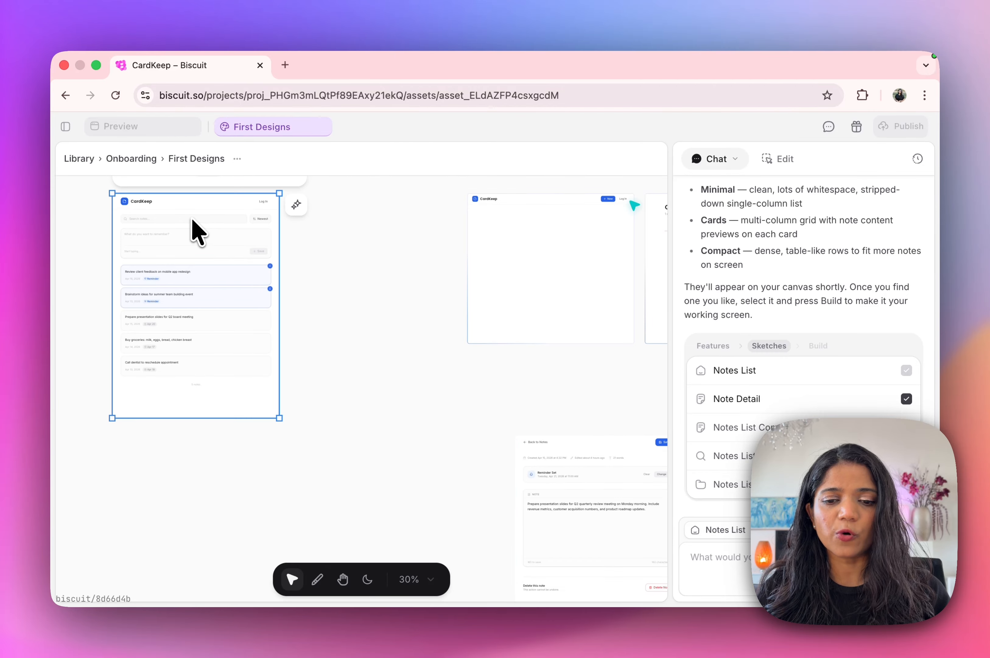
pyautogui.moveTo(194, 229); pyautogui.dragTo(354, 221)
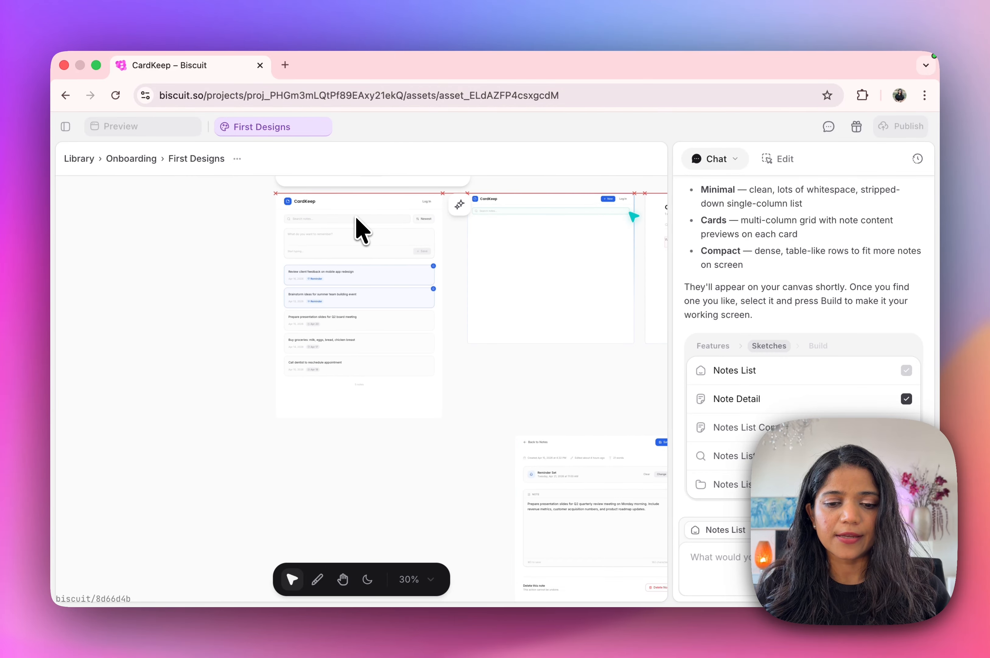
# Examine the Notes List Compact, Minimal and Cards variations up close and compare them with the original Notes List screen
pyautogui.hscroll(5, 353, 227)
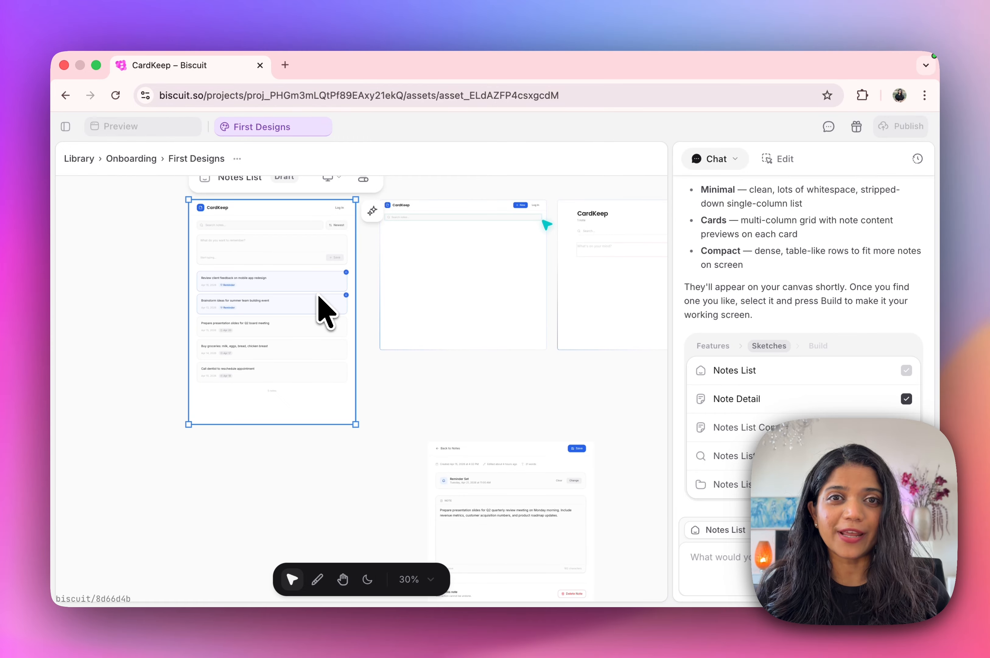
pyautogui.scroll(5, 409, 358)
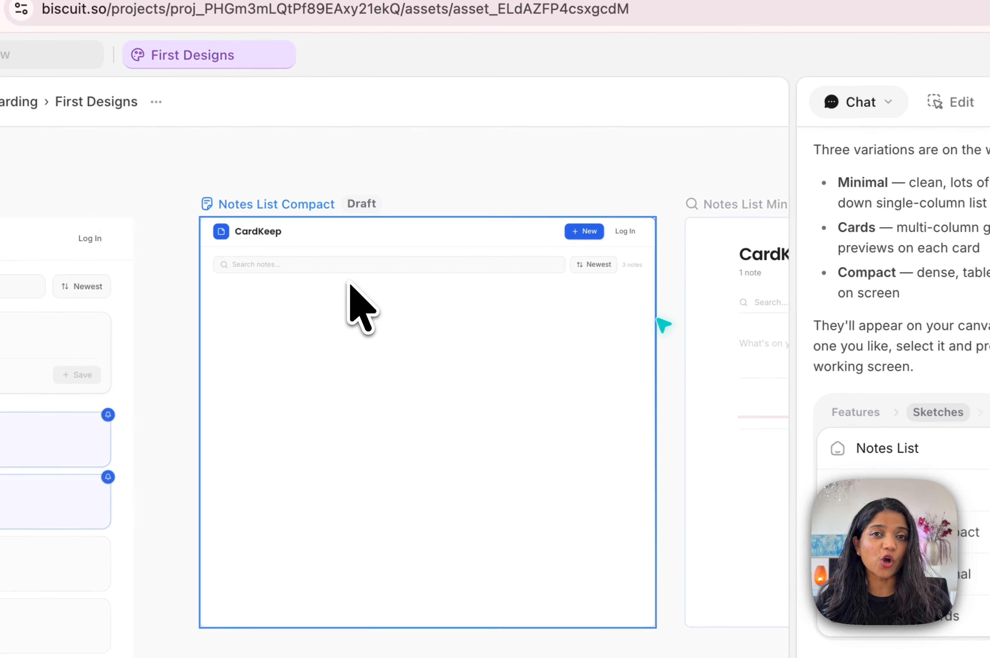
pyautogui.hscroll(6, 375, 298)
pyautogui.hscroll(6, 550, 269)
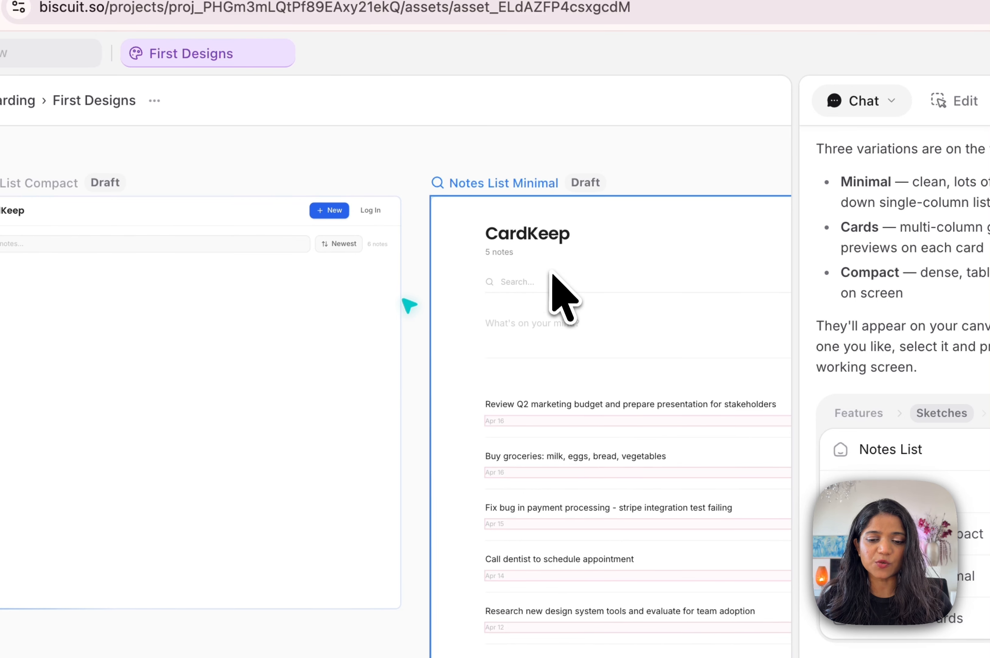
pyautogui.scroll(-3, 551, 270)
pyautogui.hscroll(5, 367, 319)
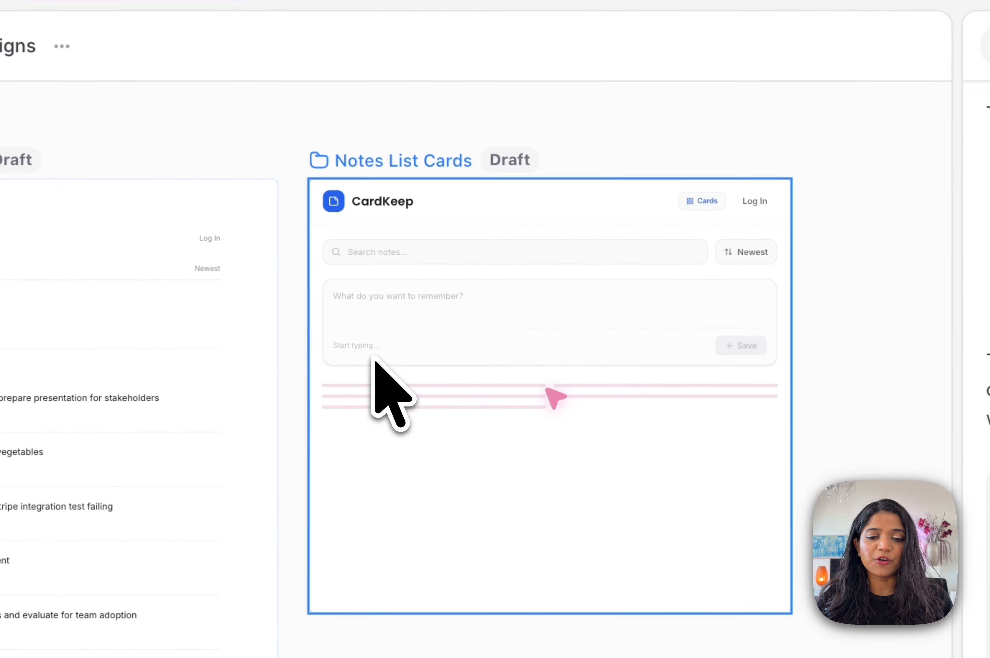
pyautogui.scroll(5, 493, 228)
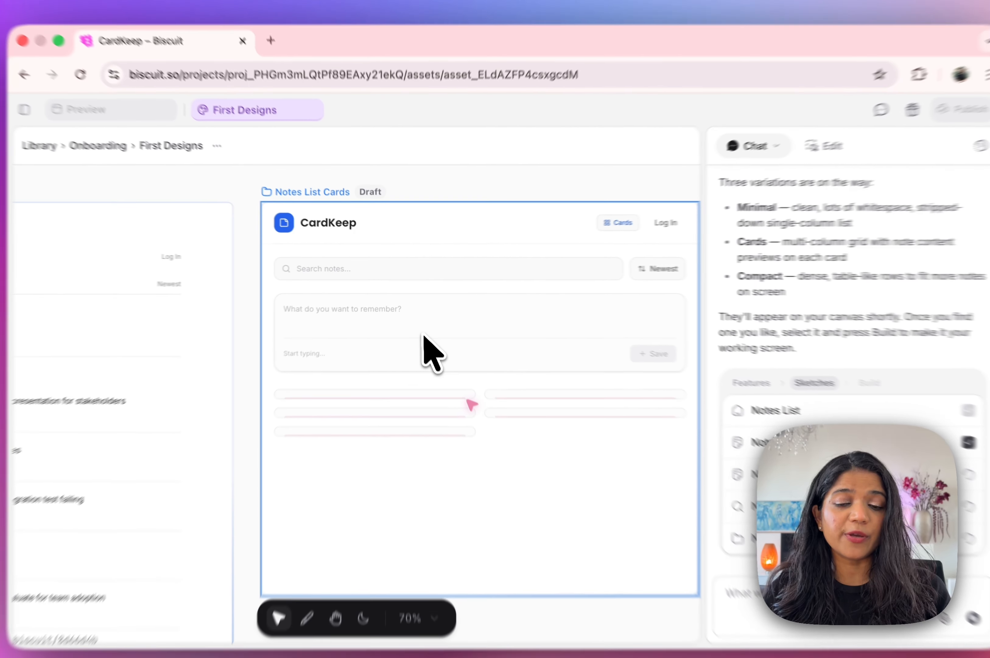
pyautogui.scroll(-3, 441, 396)
pyautogui.scroll(-2, 419, 327)
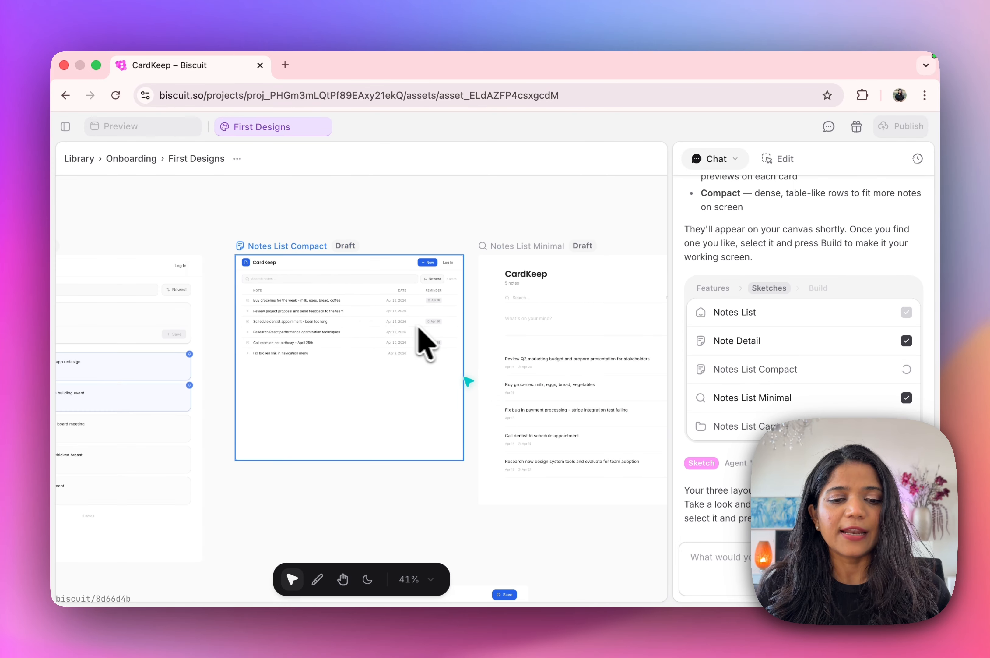
pyautogui.scroll(-1, 308, 316)
pyautogui.scroll(-2, 307, 316)
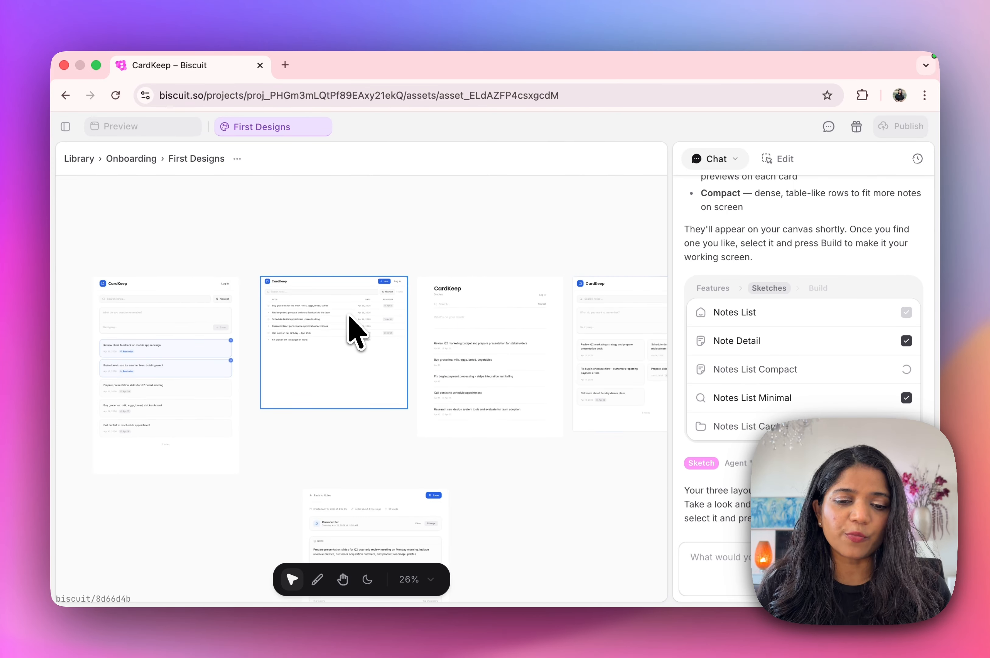
pyautogui.scroll(-2, 357, 332)
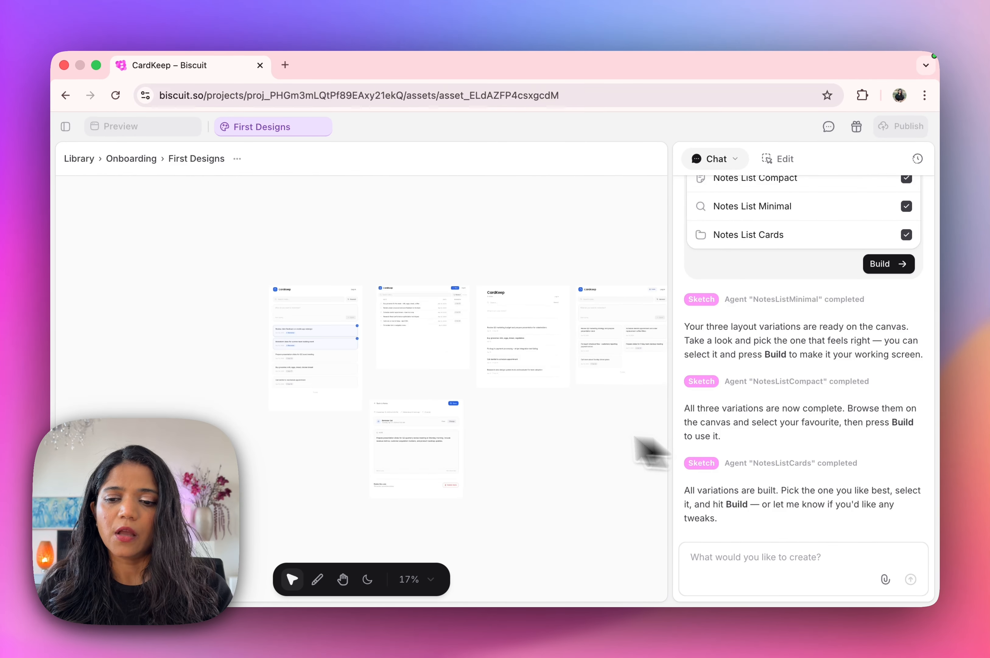
pyautogui.hscroll(3, 512, 427)
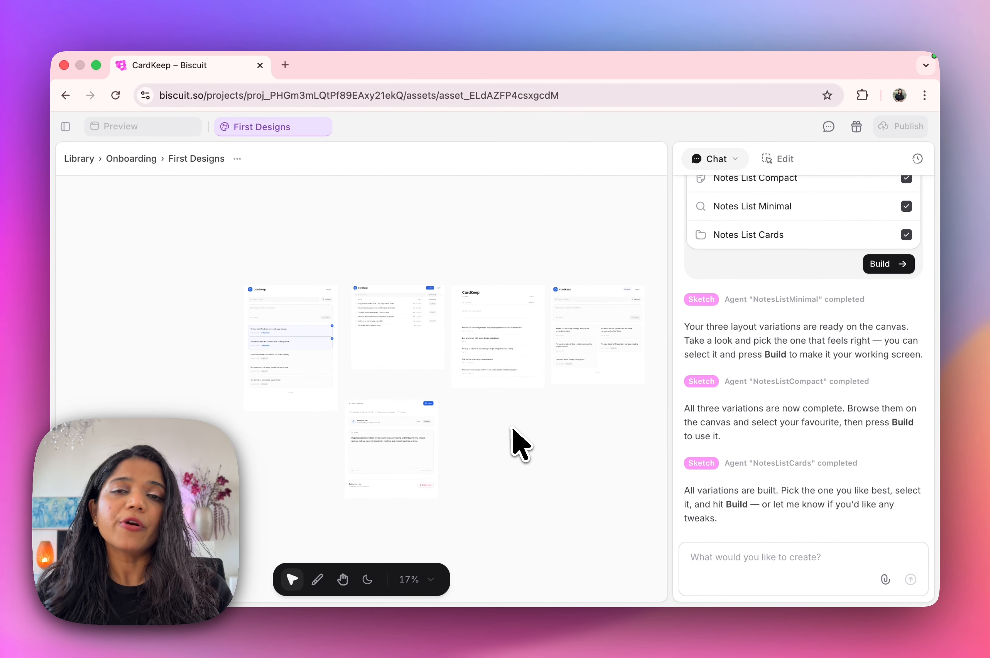
# Select the Notes List Compact, Minimal and Cards variations together and remove them from the canvas
pyautogui.click(364, 351)
pyautogui.keyDown('shift'); pyautogui.click(454, 307); pyautogui.keyUp('shift')
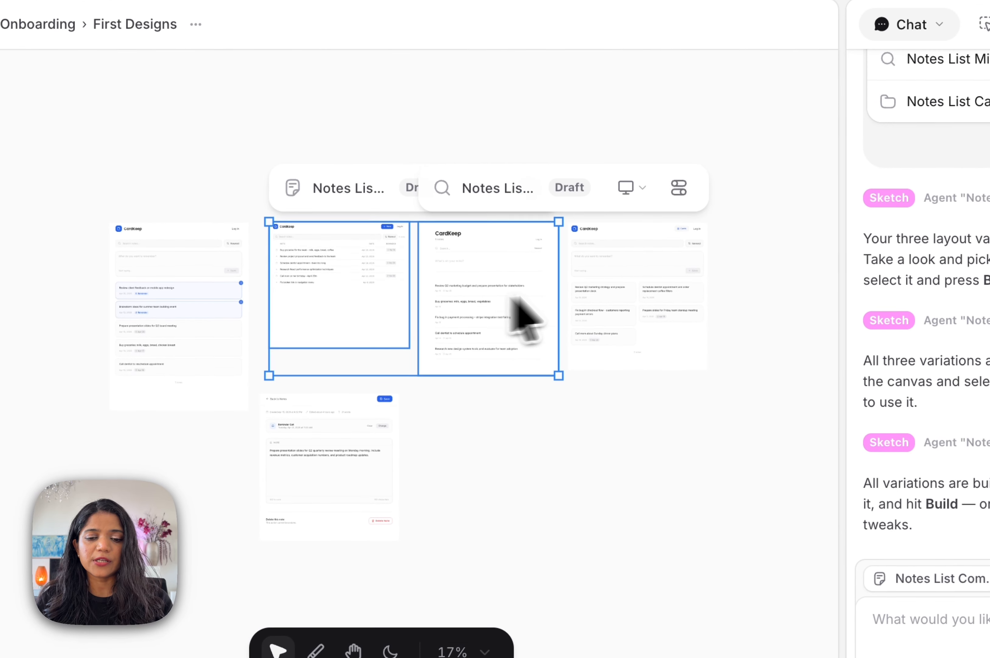
pyautogui.keyDown('shift'); pyautogui.click(521, 335); pyautogui.keyUp('shift')
pyautogui.rightClick(522, 334)
pyautogui.click(661, 410)
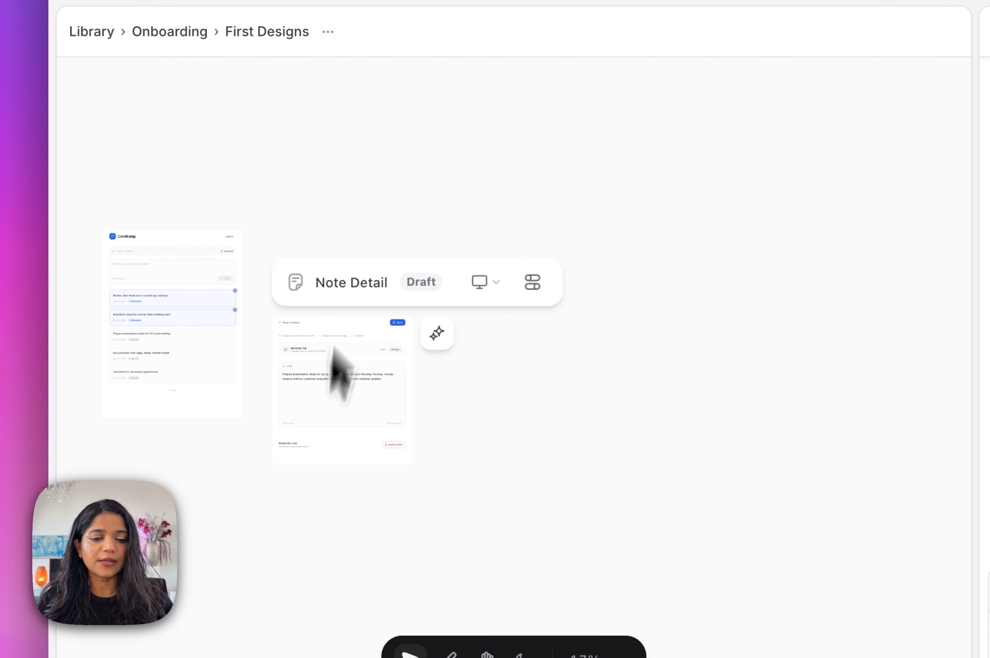
# Move the Note Detail screen up beside the Notes List screen so their upper edges align, and clear the selection
pyautogui.moveTo(335, 347); pyautogui.dragTo(326, 269)
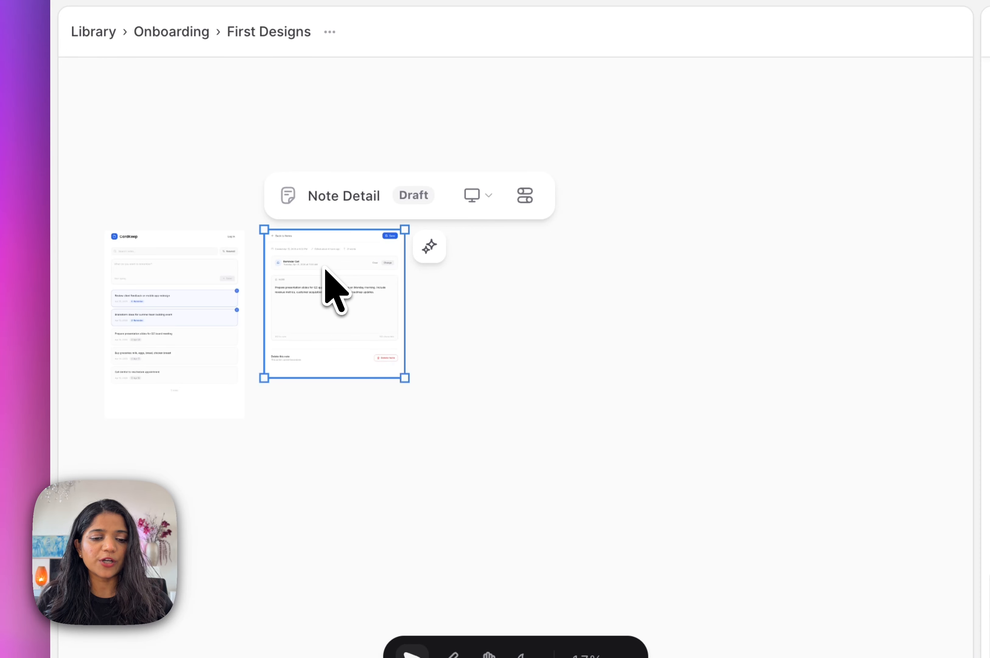
pyautogui.hscroll(-5, 325, 270)
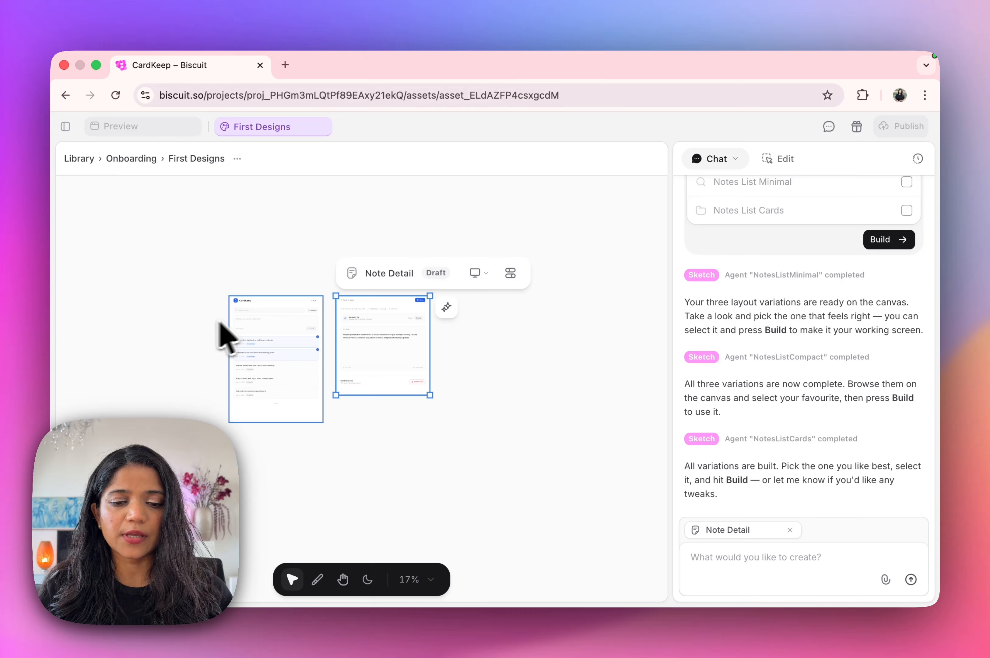
pyautogui.click(200, 324)
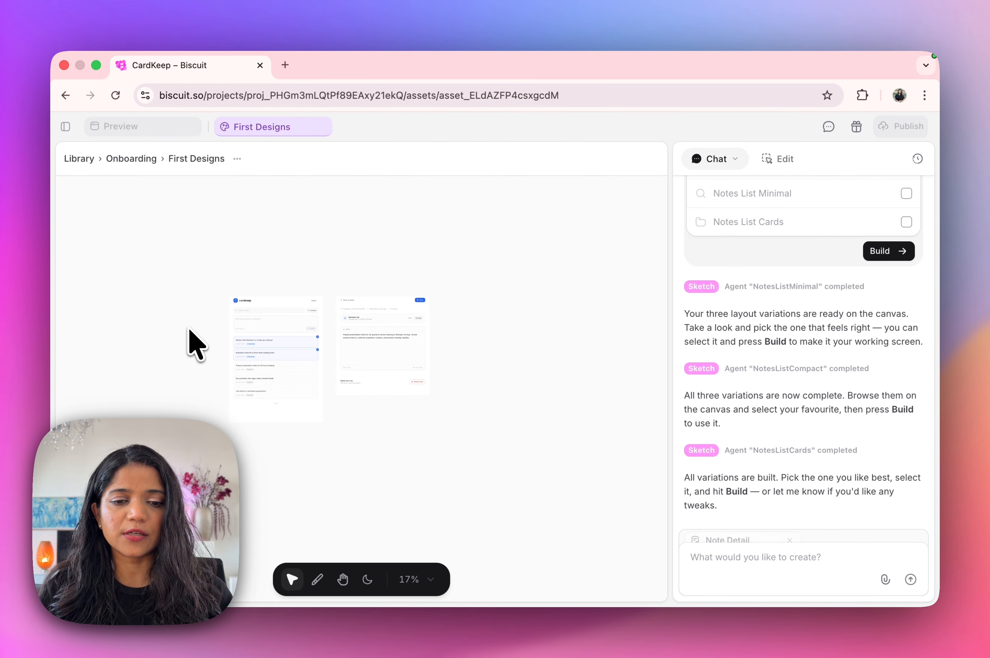
# Check the list of sketches and build the app from only the Notes List and Note Detail screens
pyautogui.scroll(5, 267, 336)
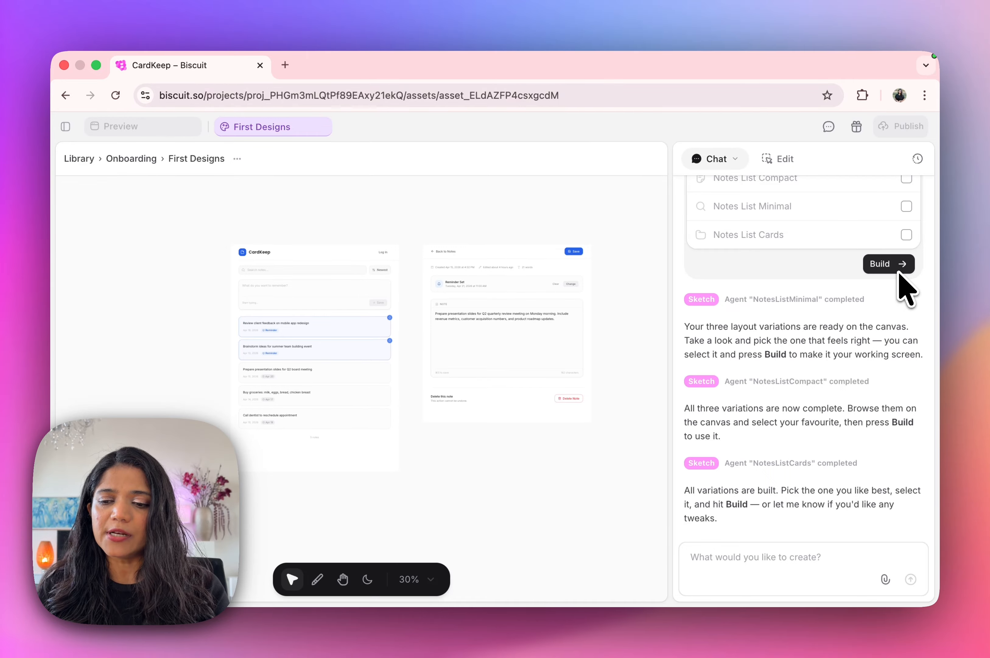
pyautogui.scroll(3, 903, 272)
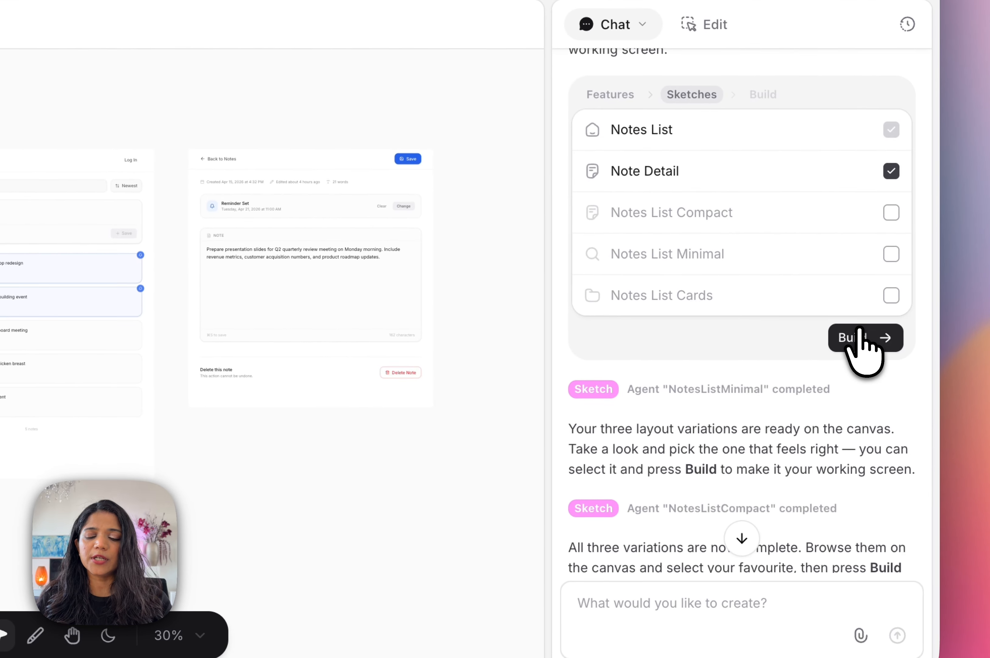
pyautogui.click(860, 336)
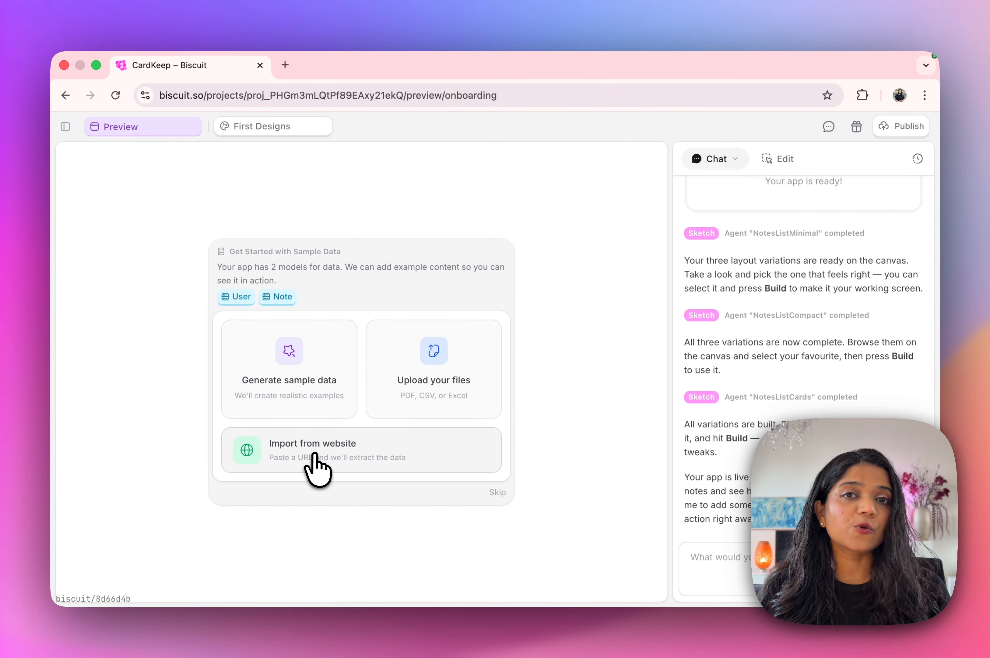
# Generate sample data for the app and look through the sample notes in the preview
pyautogui.click(306, 372)
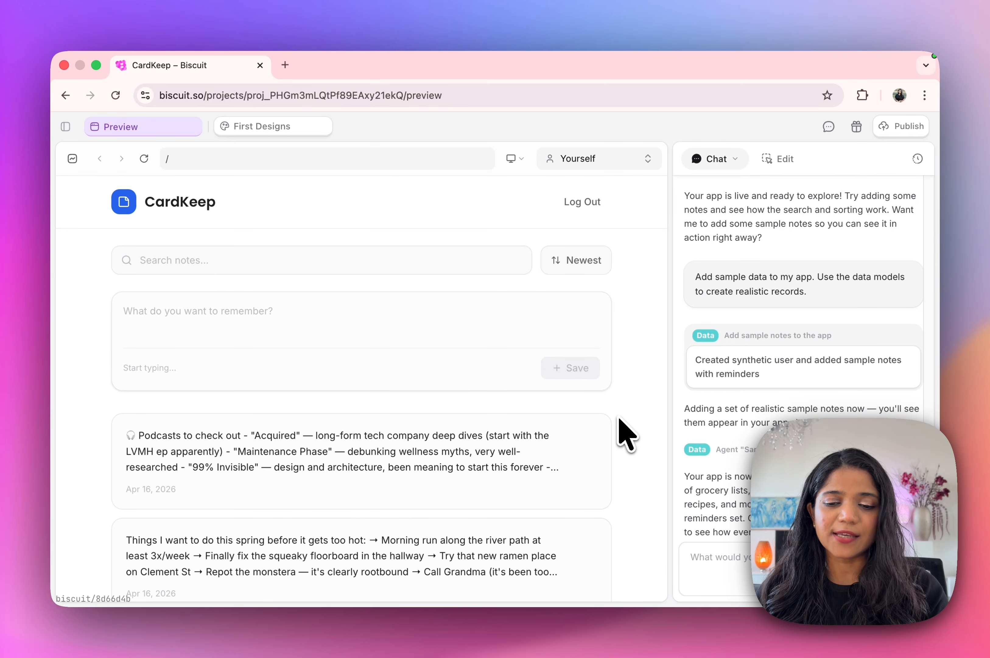
pyautogui.scroll(-3, 623, 431)
pyautogui.scroll(-5, 484, 413)
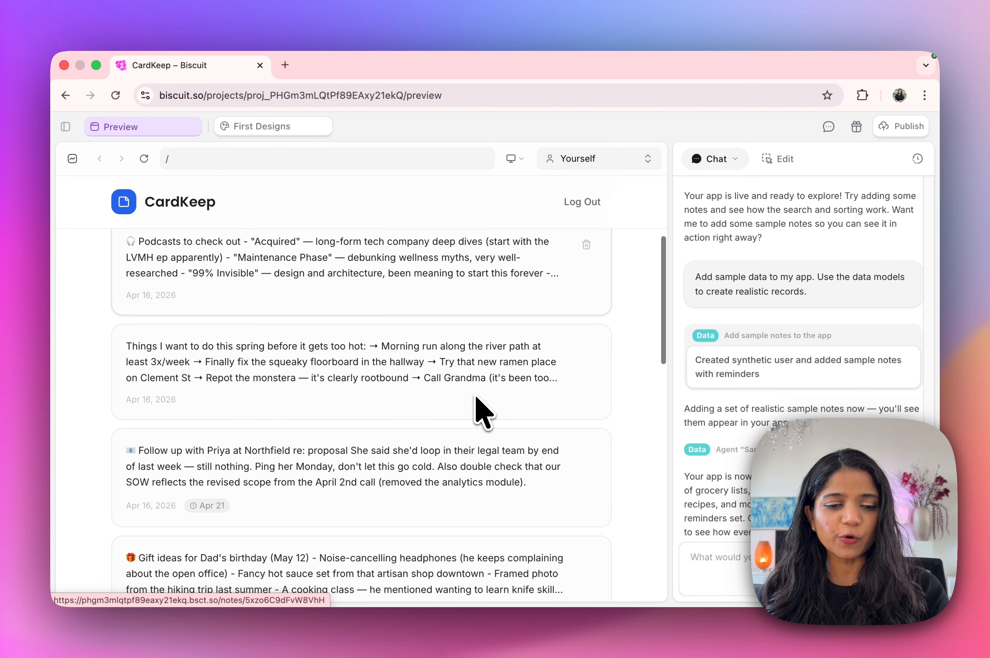
pyautogui.scroll(-8, 483, 413)
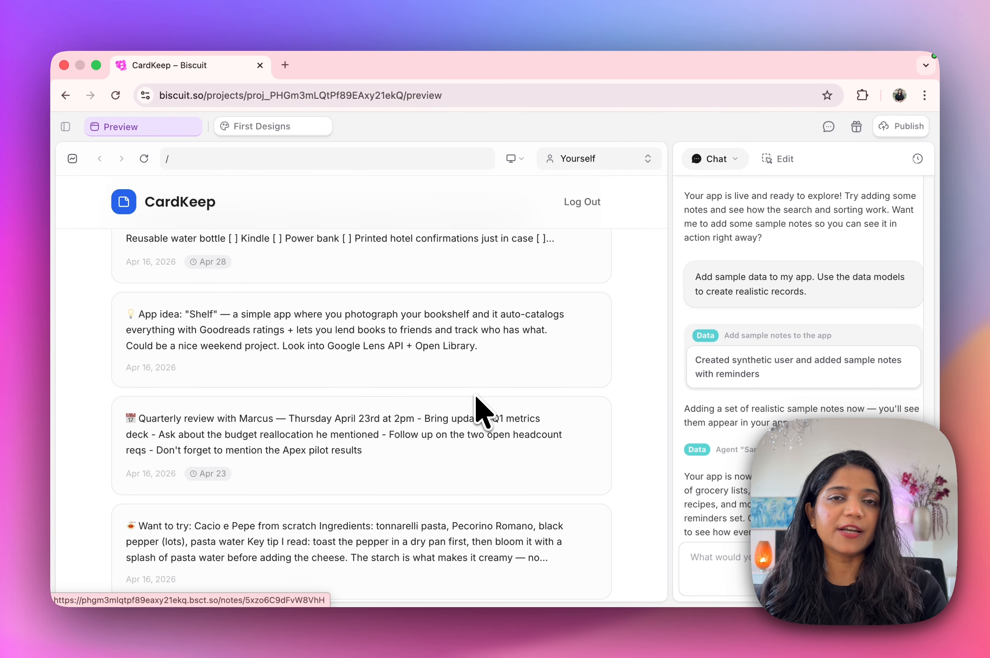
pyautogui.scroll(5, 484, 413)
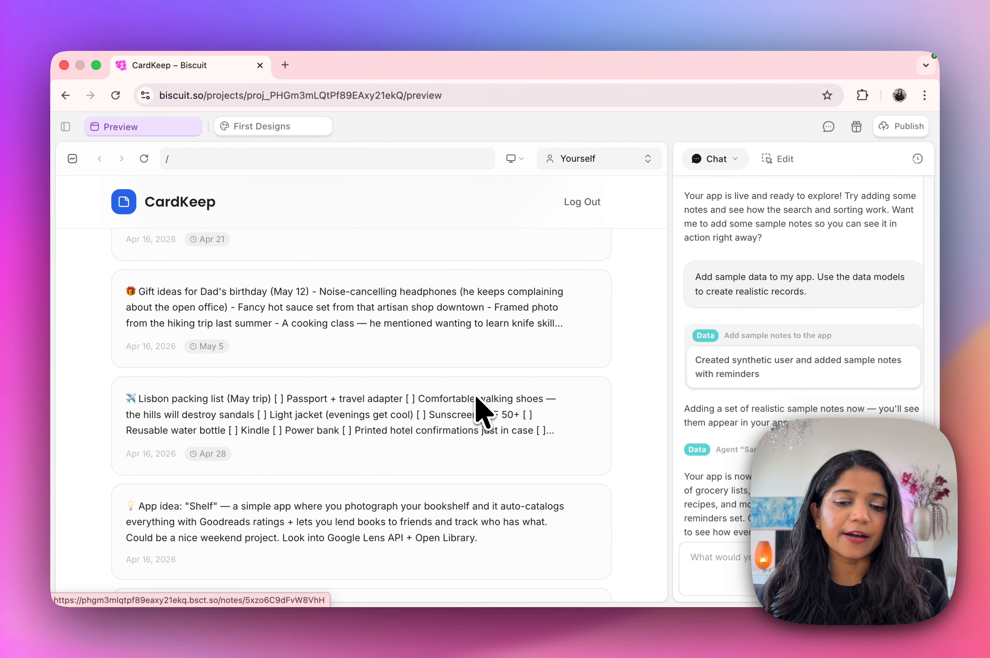
pyautogui.scroll(10, 484, 413)
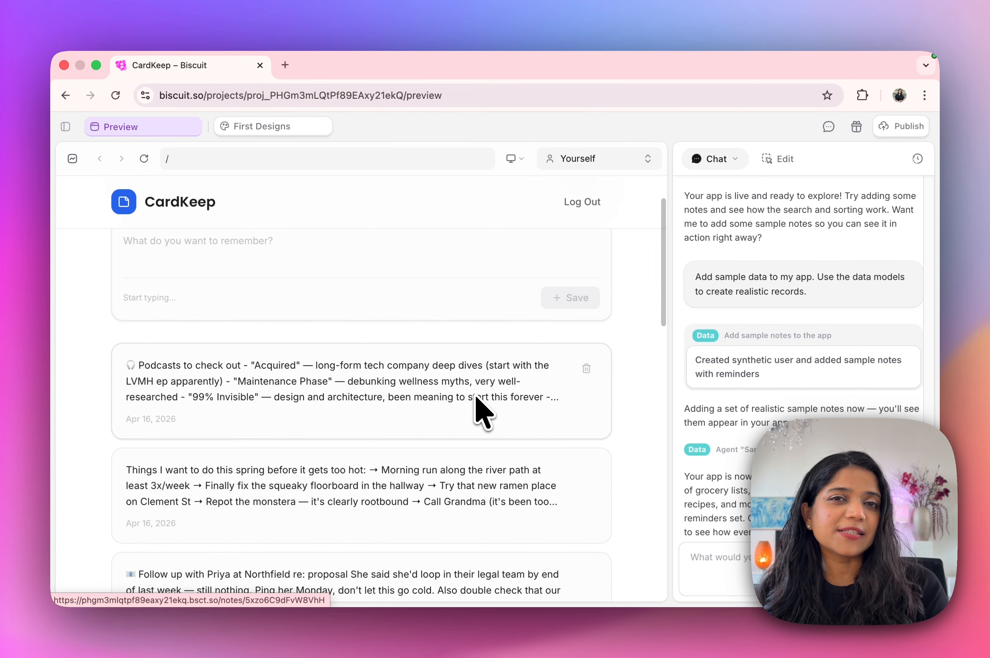
pyautogui.scroll(2, 484, 413)
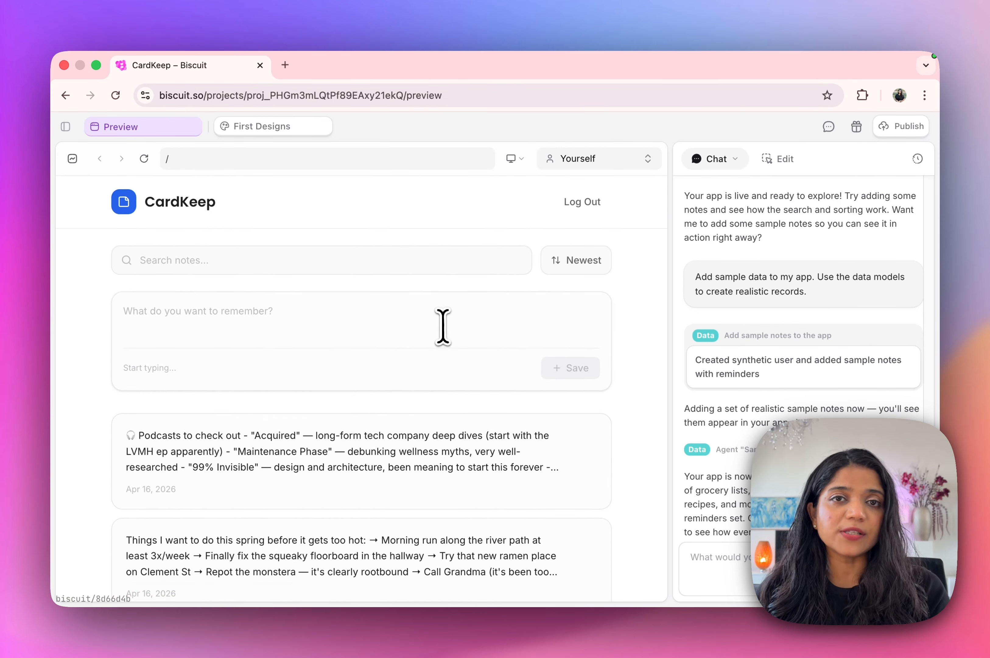
# Add and save a note reading "This is my first note." in the app preview and check the notes list
pyautogui.click(435, 310)
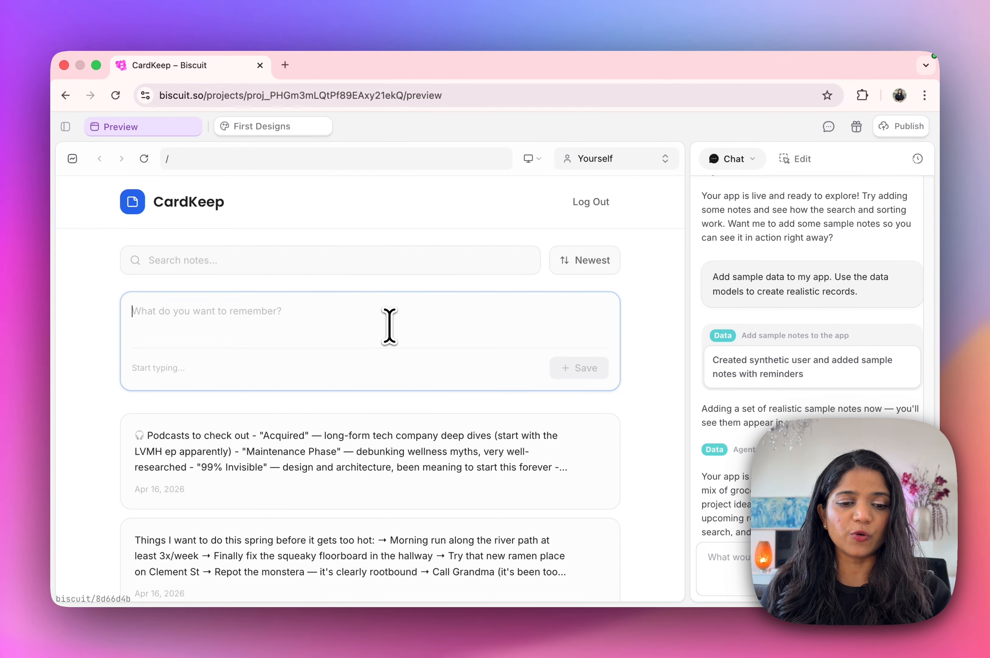
pyautogui.write('This is my first note.')
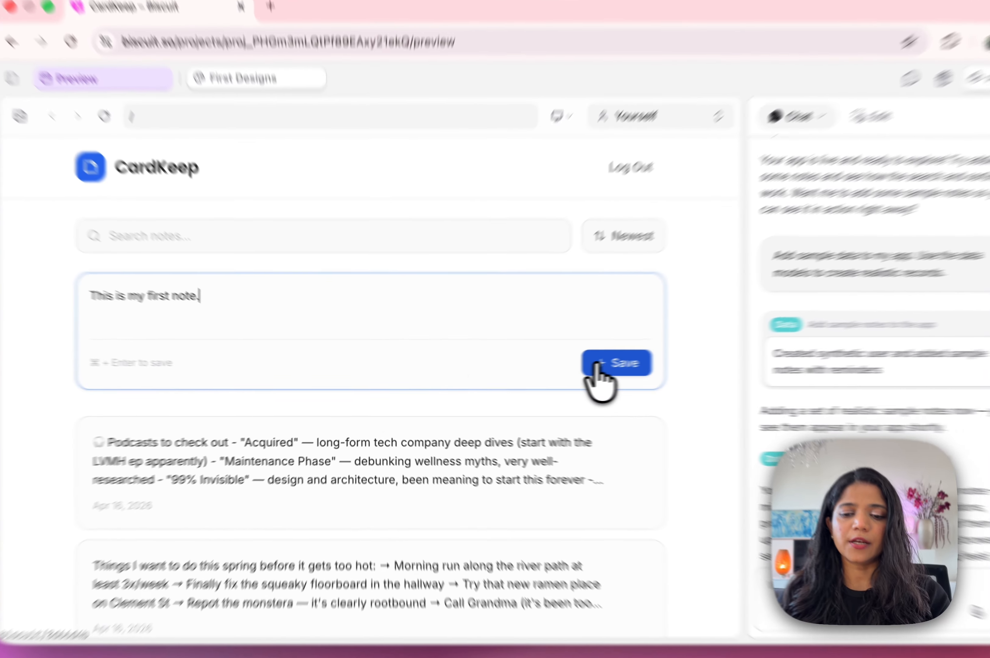
pyautogui.click(580, 369)
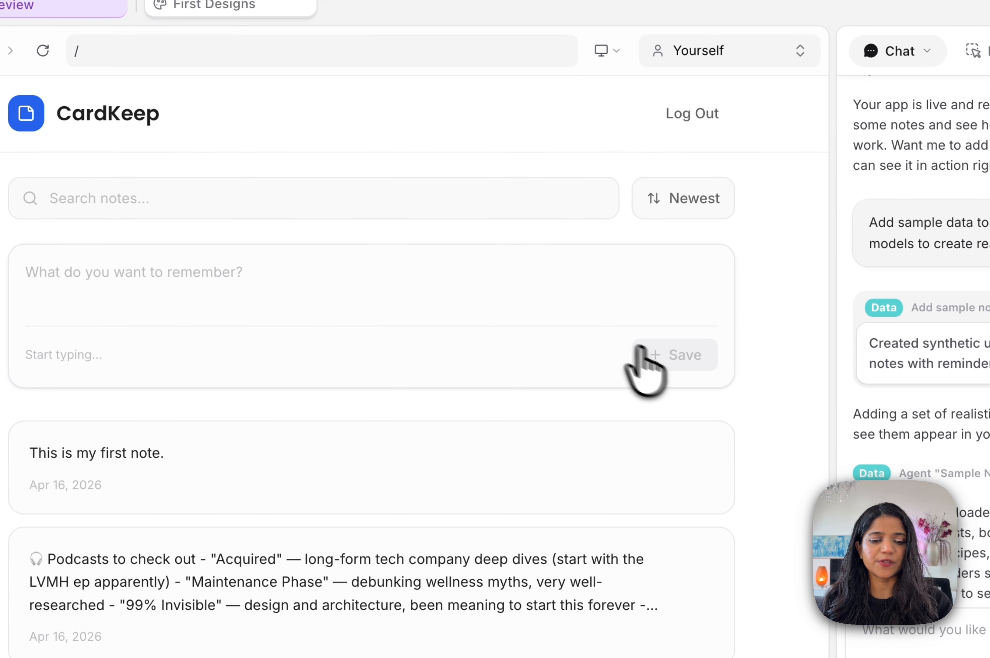
pyautogui.scroll(-3, 622, 362)
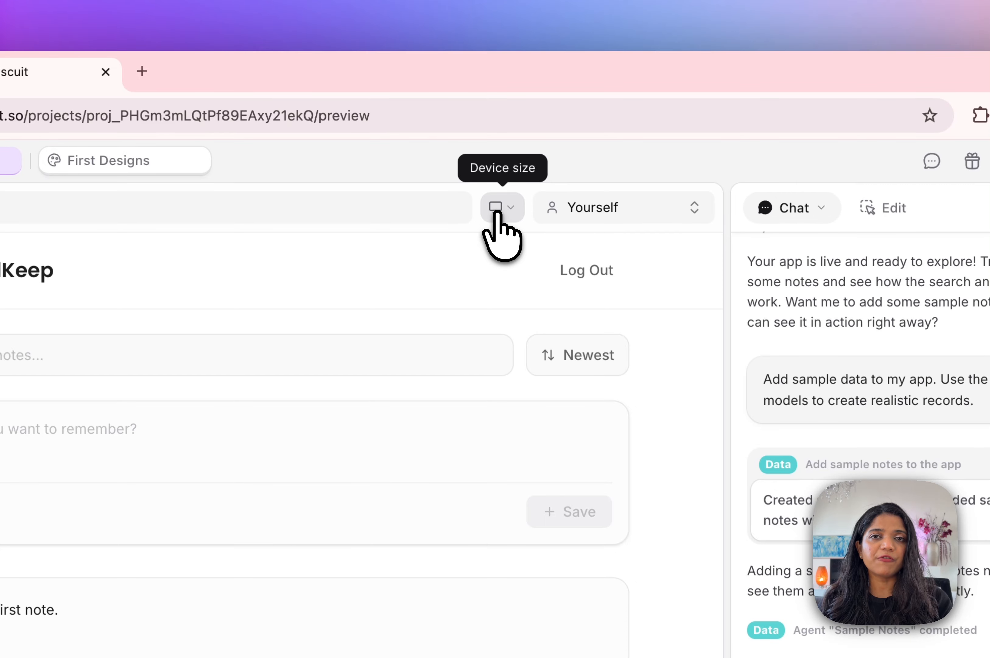
# Check the app preview at tablet and mobile sizes, and return it to desktop size
pyautogui.click(497, 208)
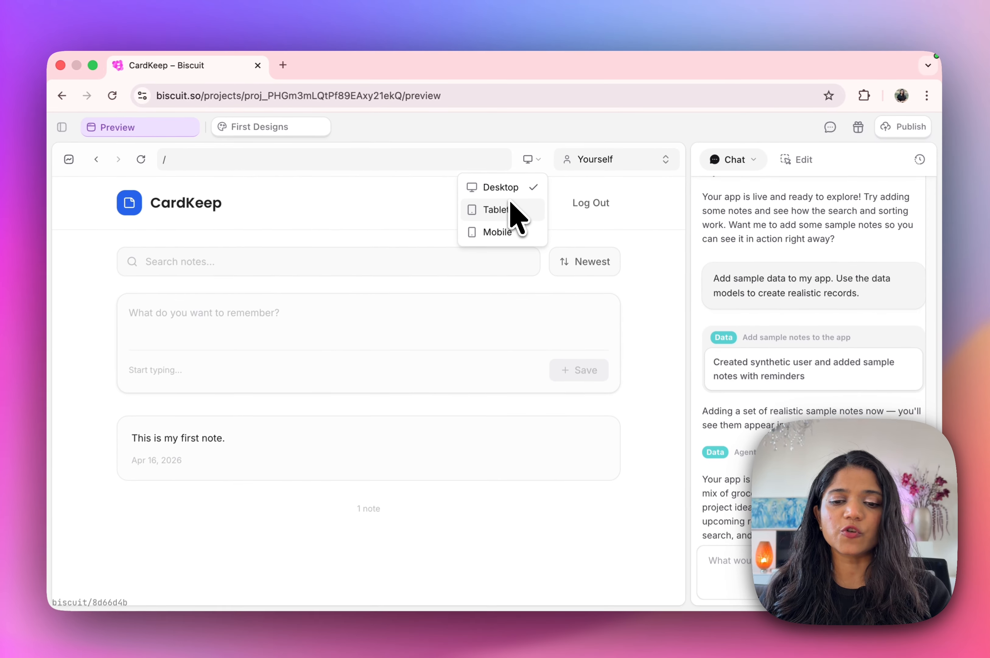
pyautogui.click(511, 206)
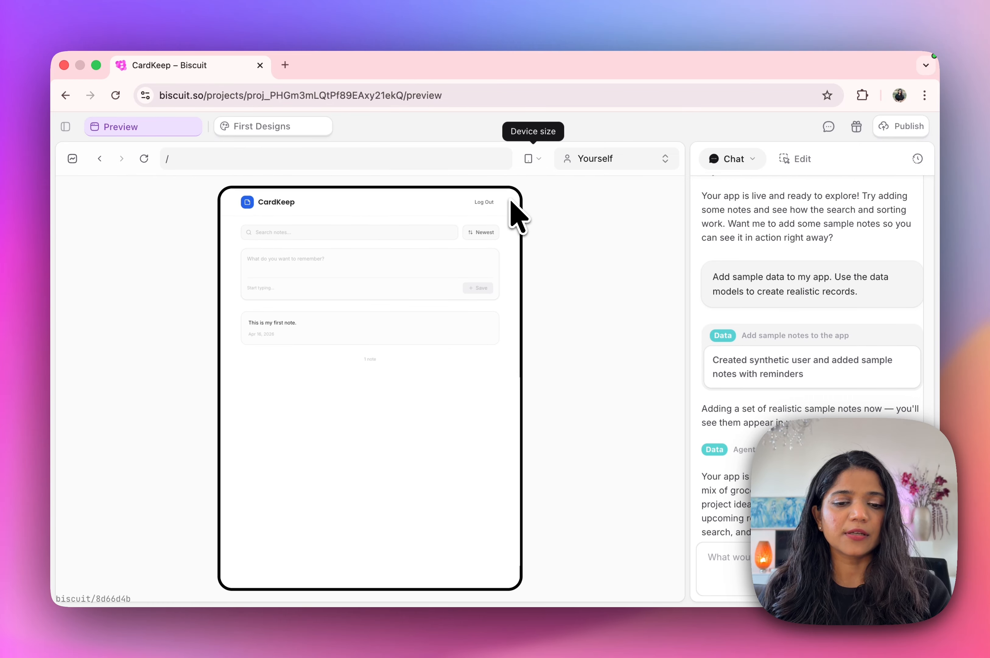
pyautogui.click(532, 159)
pyautogui.click(517, 230)
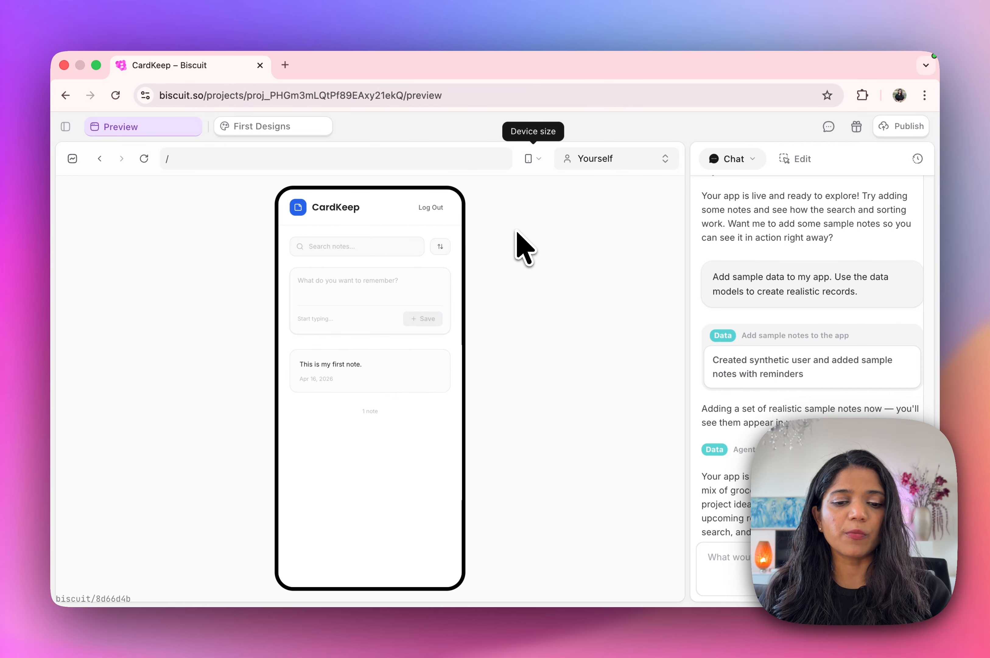
pyautogui.click(534, 160)
pyautogui.click(523, 186)
# Preview the app as an anonymous visitor and as the sample user, look through the sample notes, and switch back to yourself
pyautogui.click(624, 160)
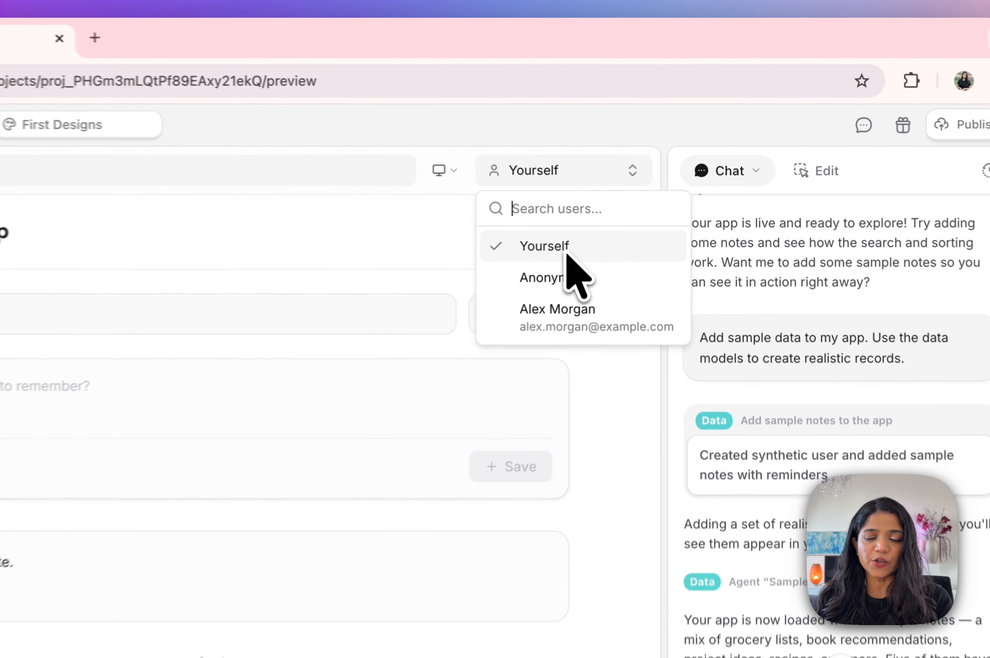
pyautogui.click(566, 291)
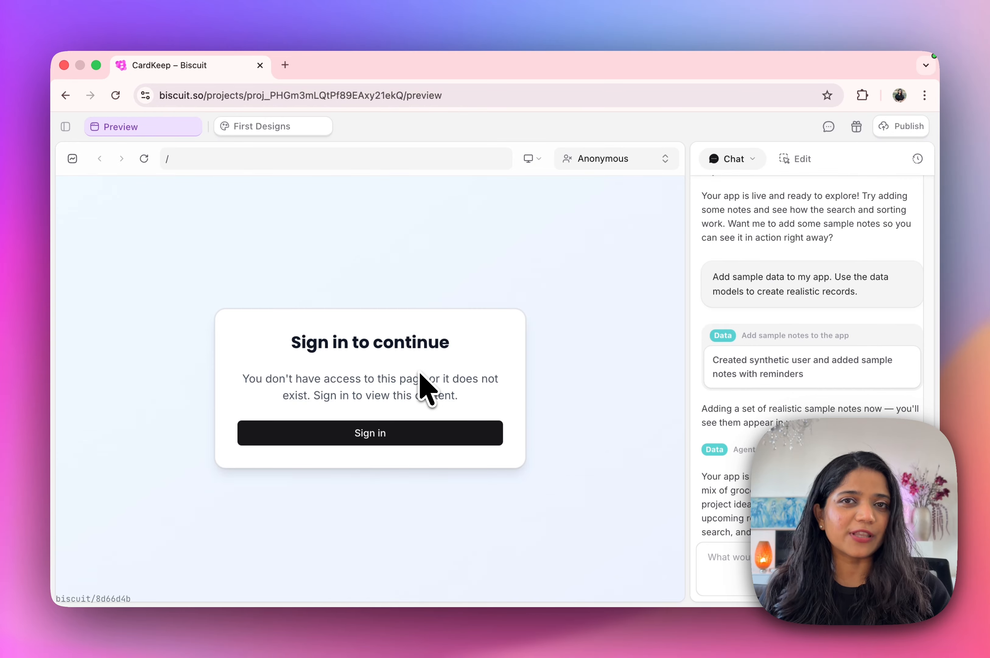
pyautogui.click(594, 160)
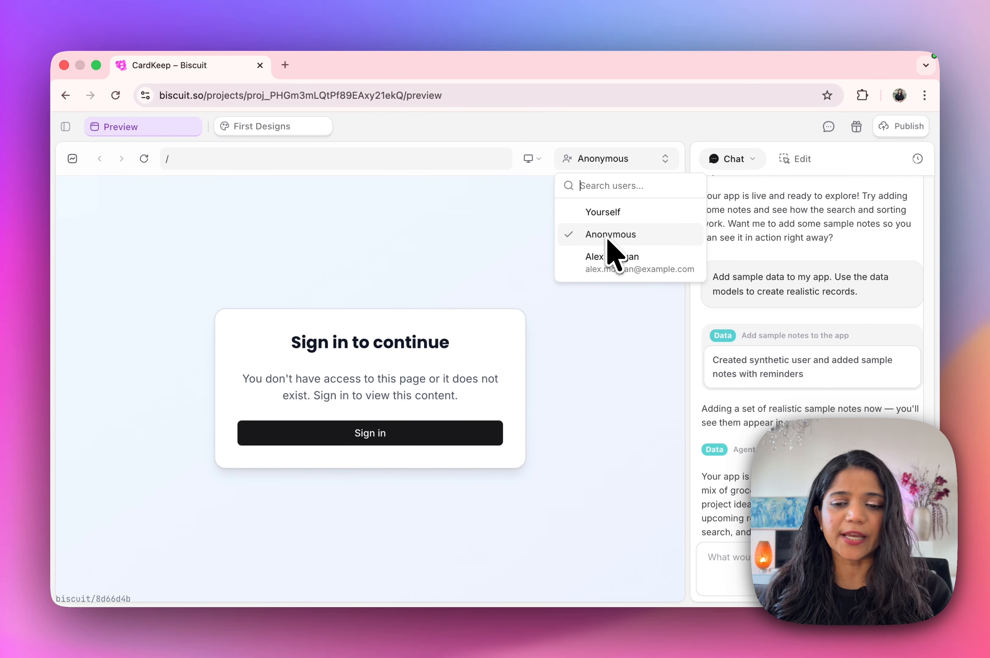
pyautogui.click(617, 257)
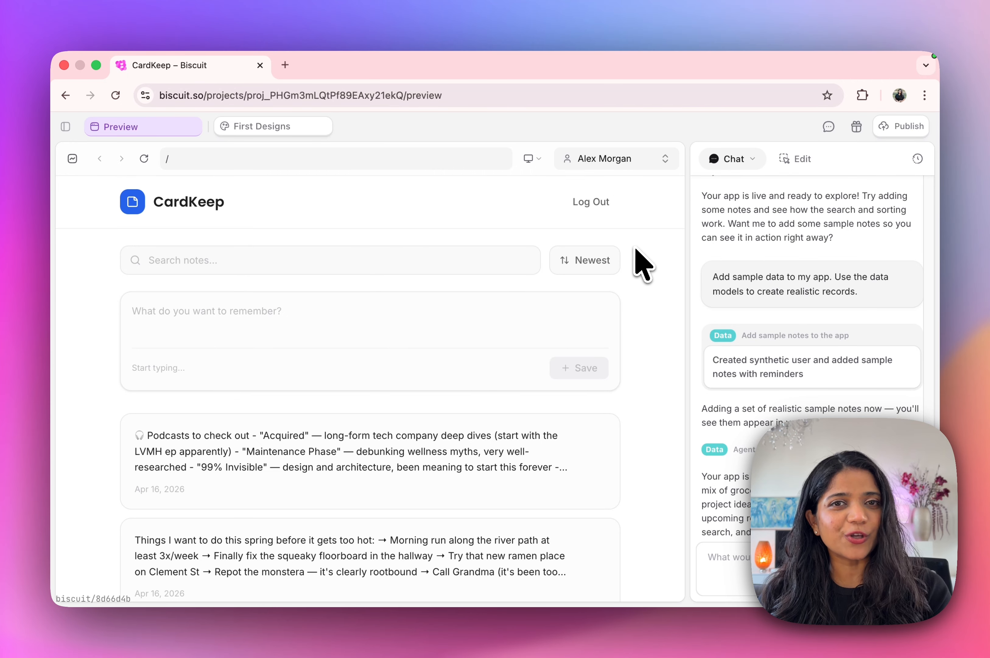
pyautogui.scroll(-5, 582, 366)
pyautogui.scroll(-5, 517, 379)
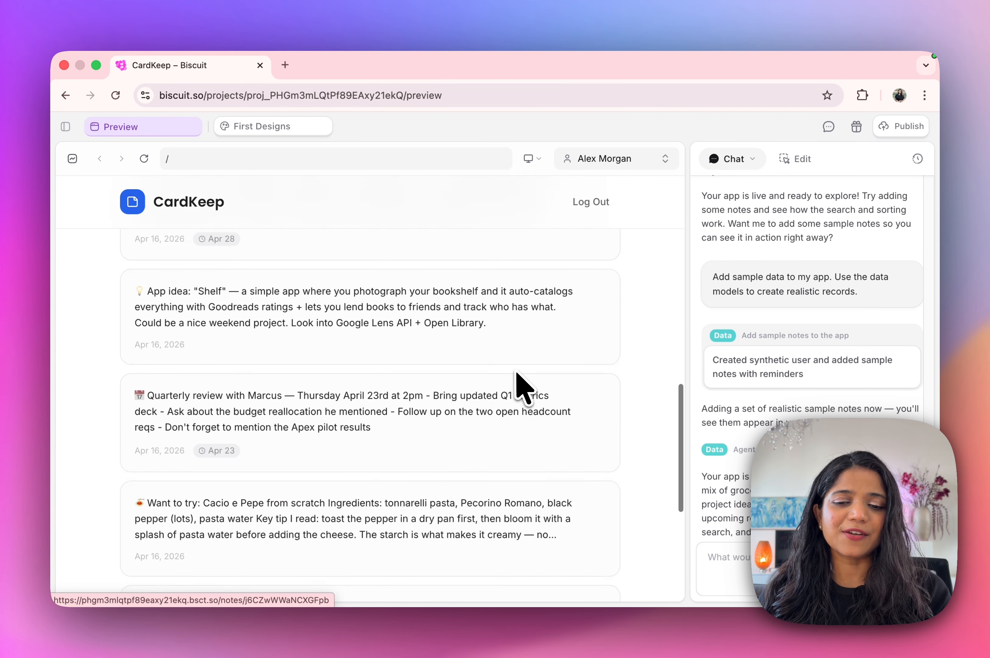
pyautogui.scroll(15, 520, 387)
pyautogui.click(610, 157)
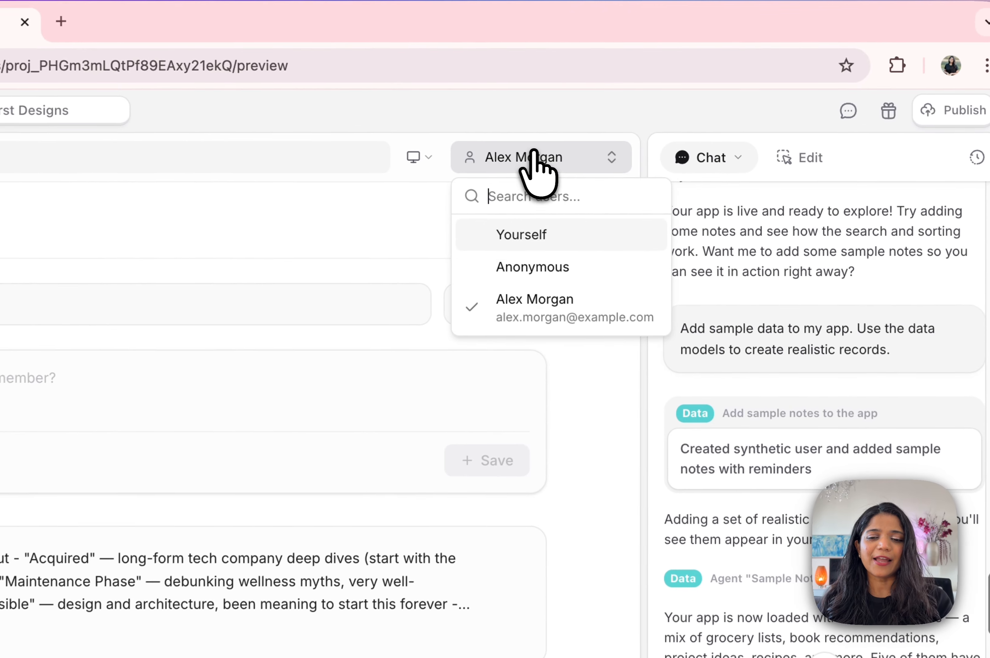
pyautogui.click(604, 218)
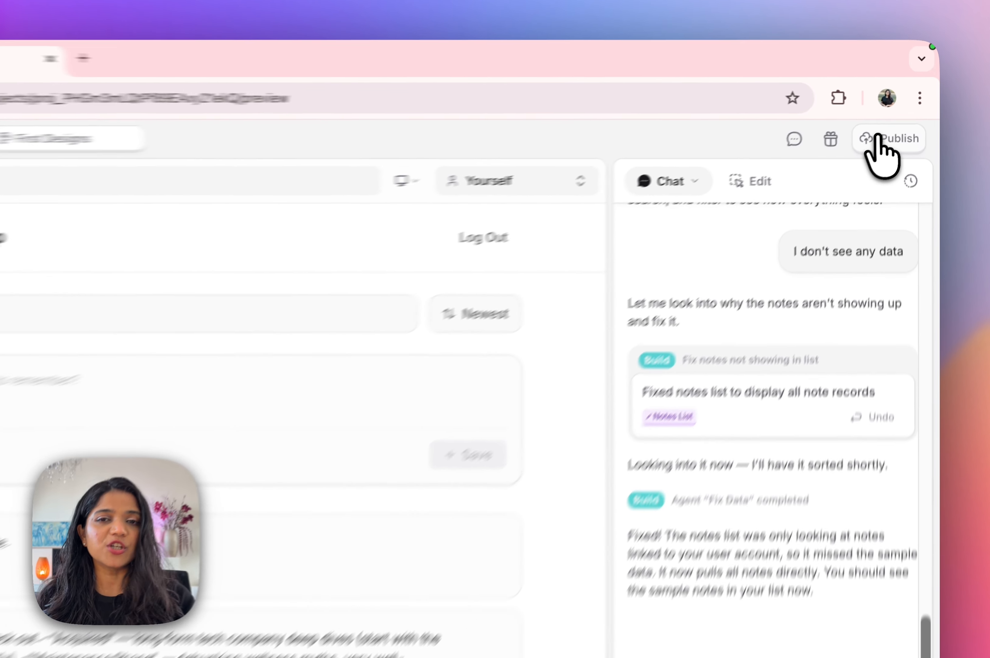
# Start publishing the app and change its website address to card-keep-hub
pyautogui.click(875, 146)
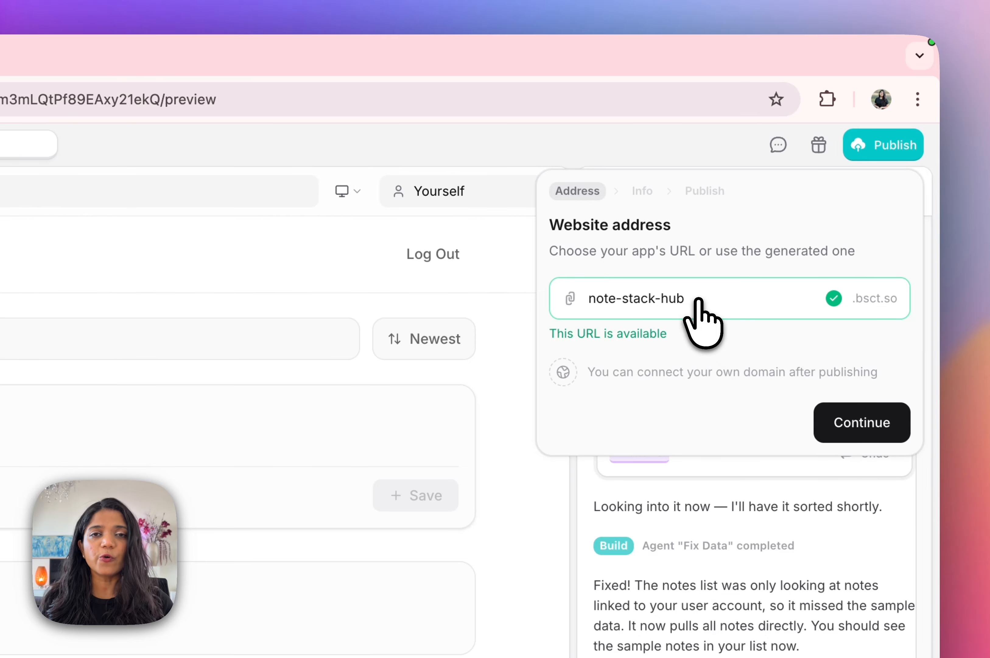
pyautogui.tripleClick(665, 372)
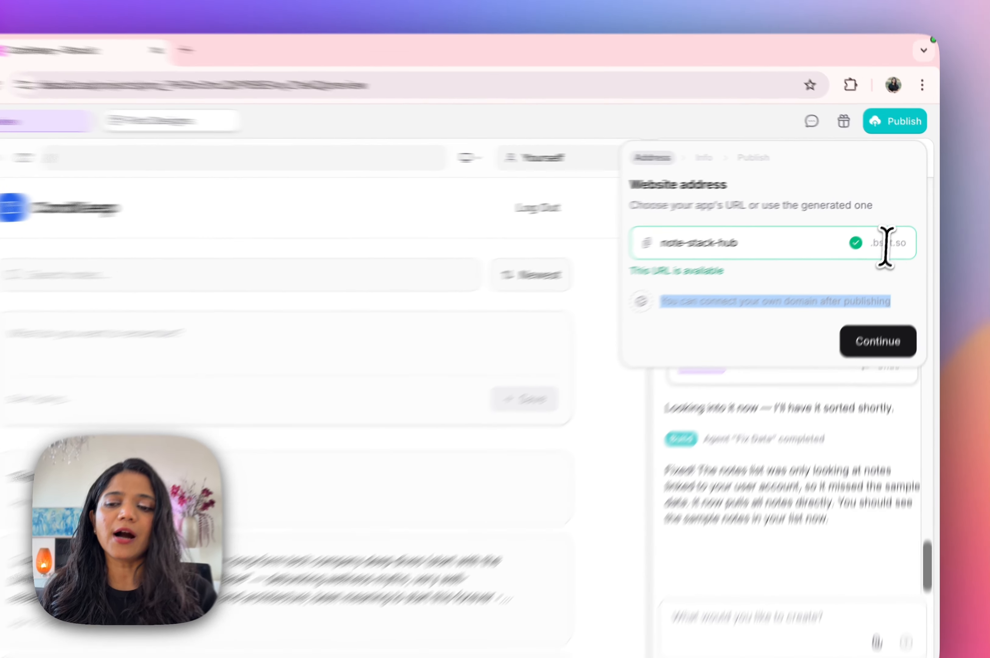
pyautogui.click(898, 233)
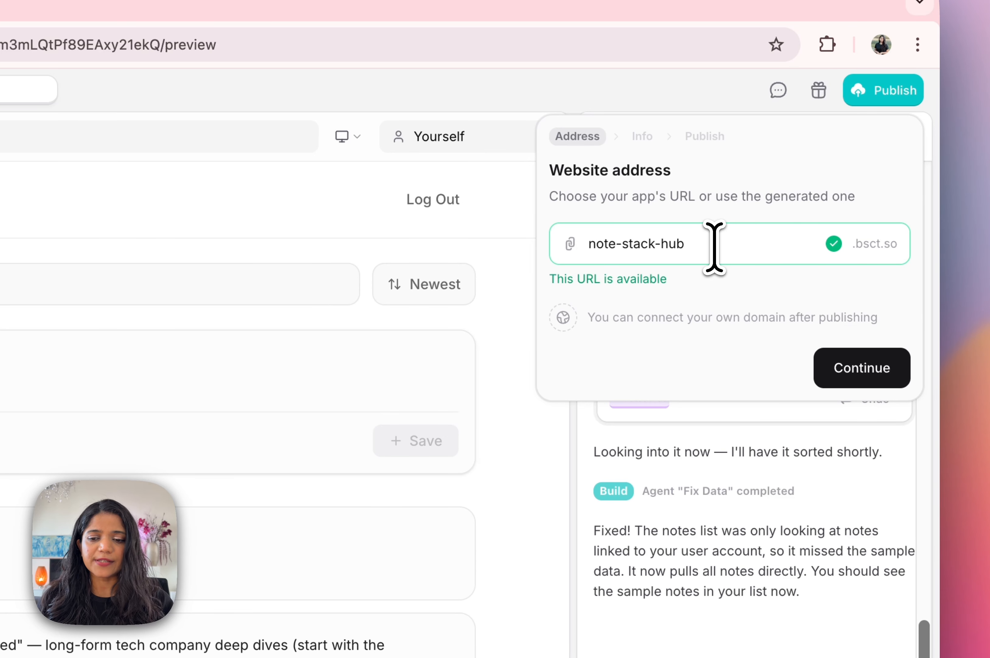
pyautogui.doubleClick(603, 247)
pyautogui.write('card')
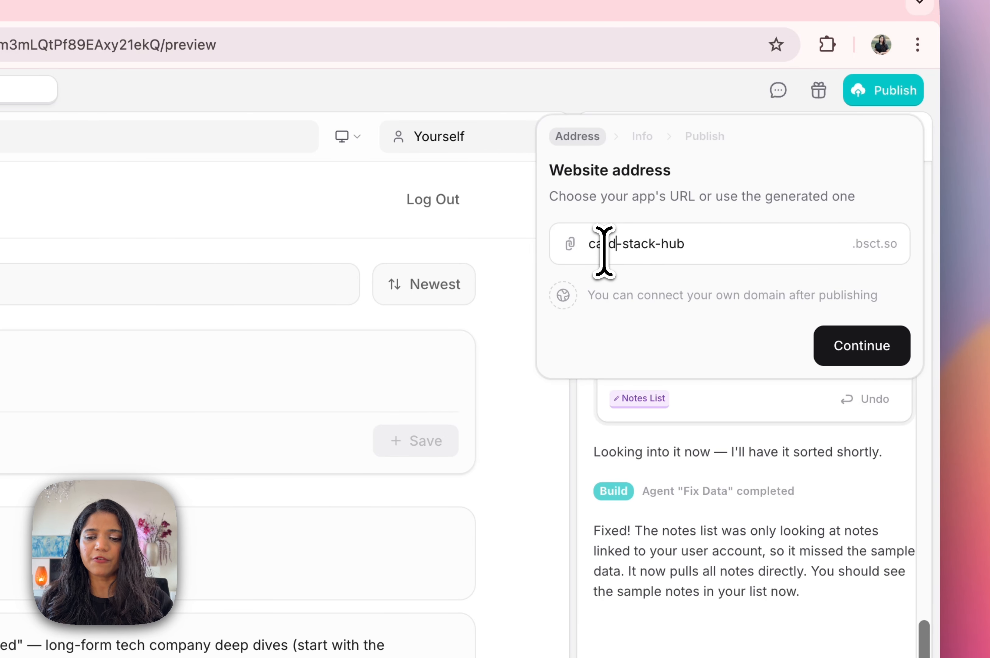
pyautogui.press('Right')
pyautogui.hotkey('shift', 'Right')
pyautogui.hotkey('shift', 'Right')
pyautogui.hotkey('shift', 'Right')
pyautogui.hotkey('shift', 'Right')
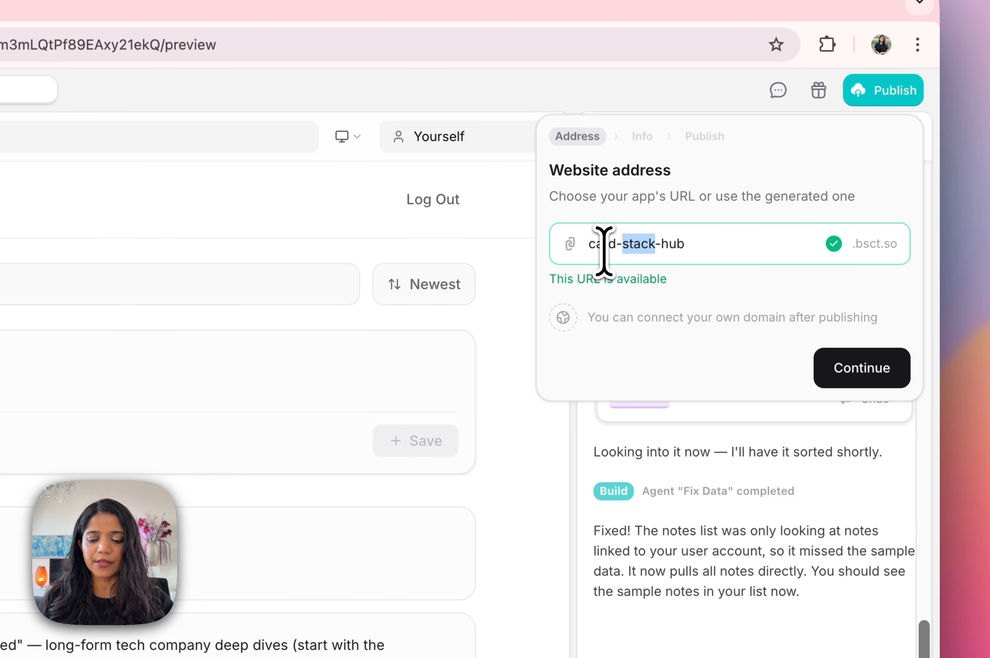
pyautogui.write('keep')
pyautogui.press('Right')
pyautogui.press('Right')
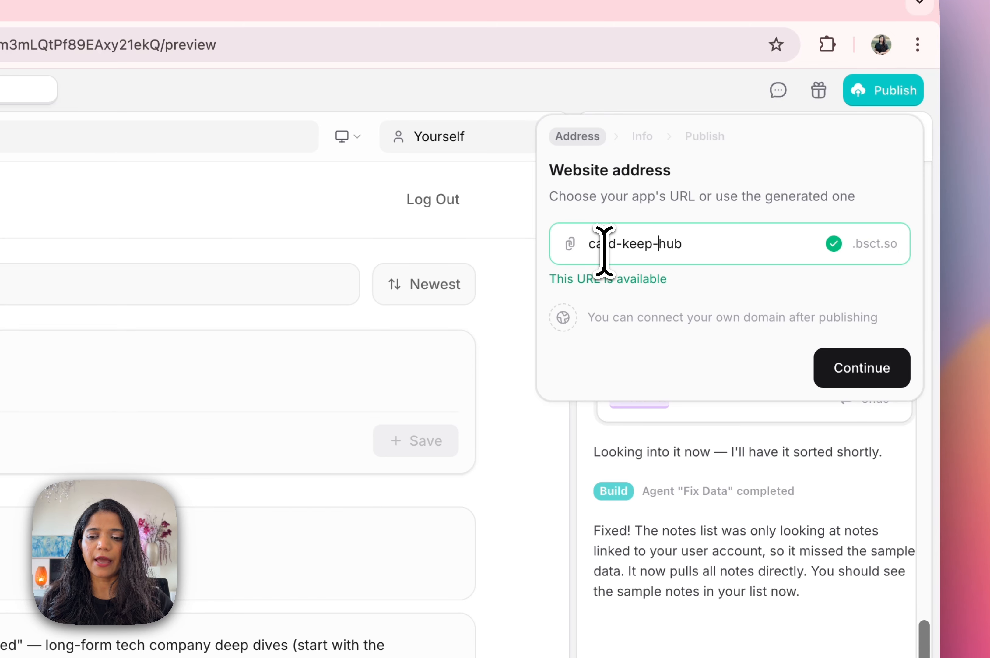
# Try card-keep-app as the website address and change it back to card-keep-hub
pyautogui.hotkey('shift', 'Right')
pyautogui.hotkey('shift', 'Right')
pyautogui.hotkey('shift', 'Right')
pyautogui.write('app')
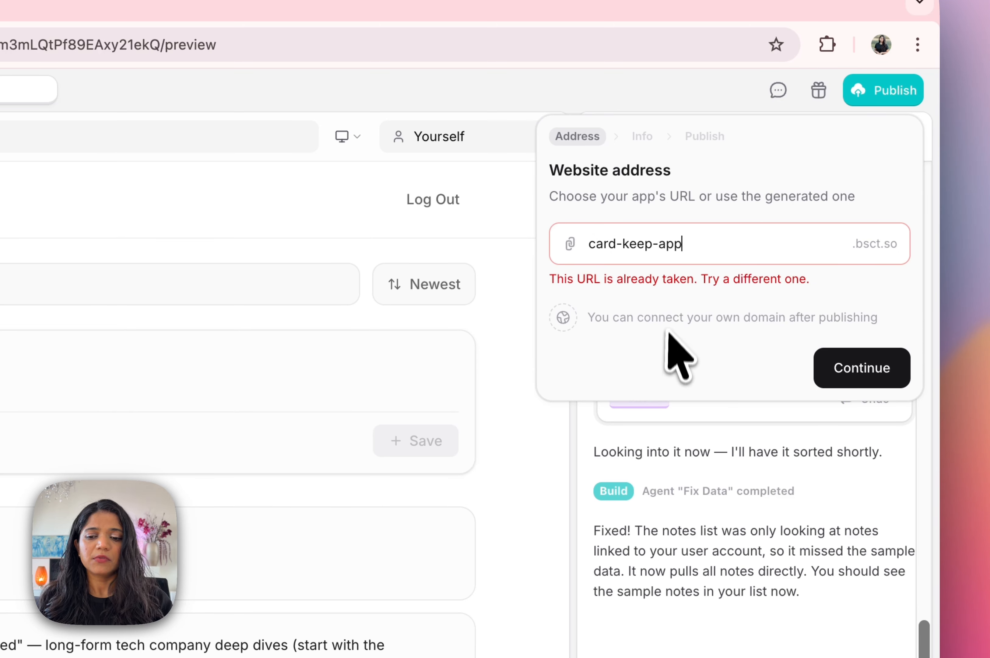
pyautogui.press('BackSpace')
pyautogui.press('BackSpace')
pyautogui.press('BackSpace')
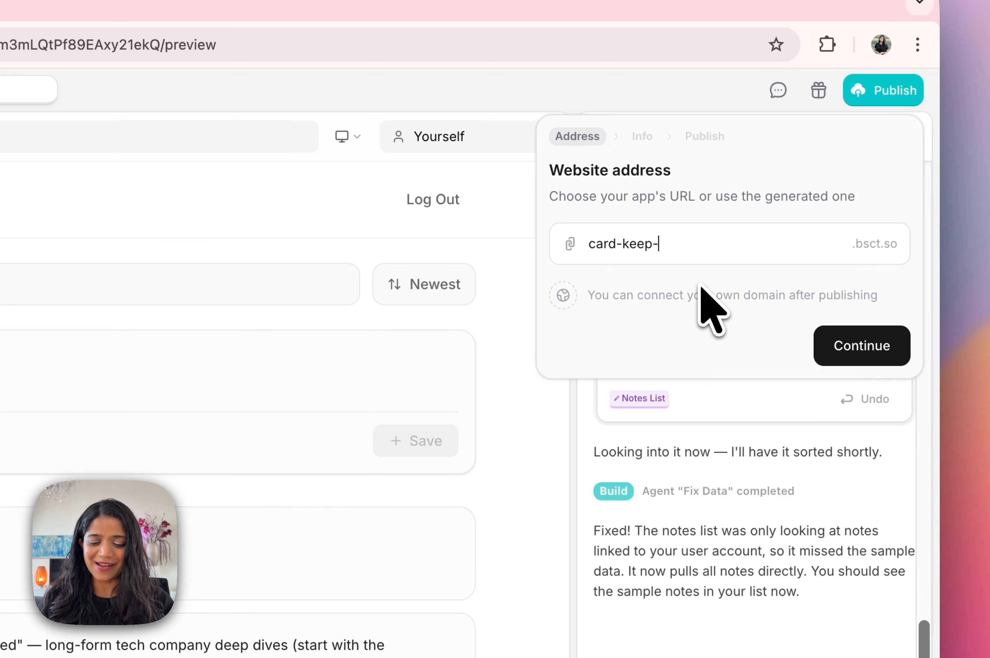
pyautogui.write('hub')
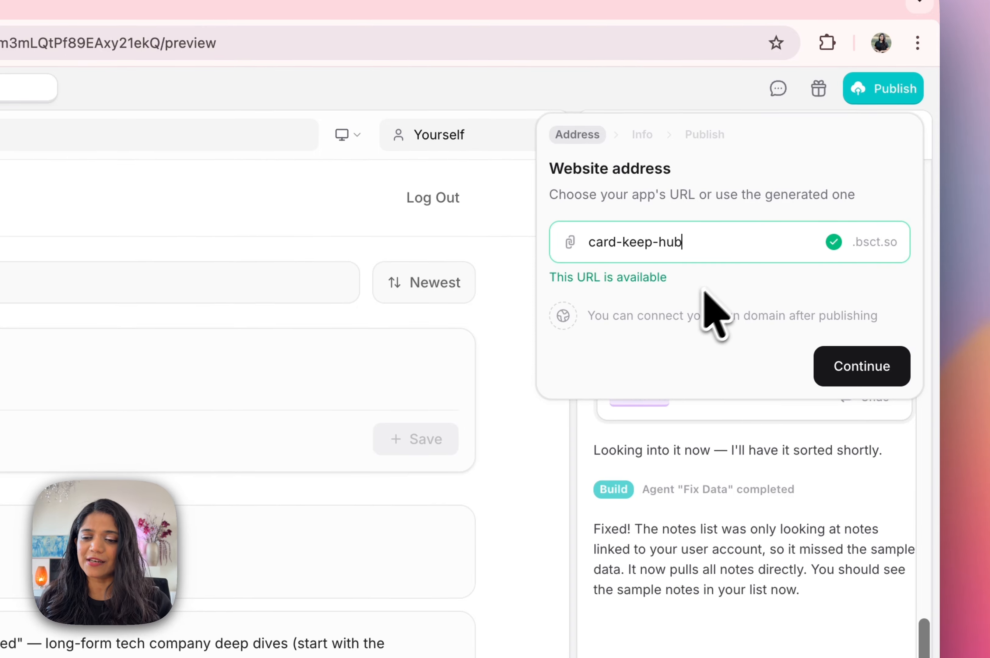
# Check the icon choices in the website info, keep the current icon, name and description, and publish the app
pyautogui.click(856, 357)
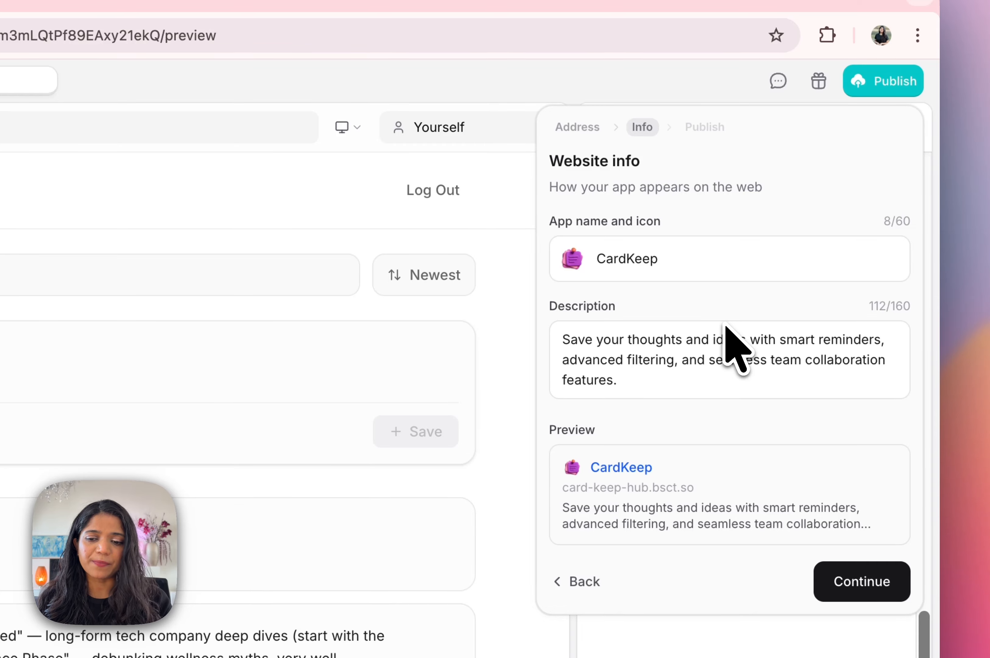
pyautogui.moveTo(578, 264)
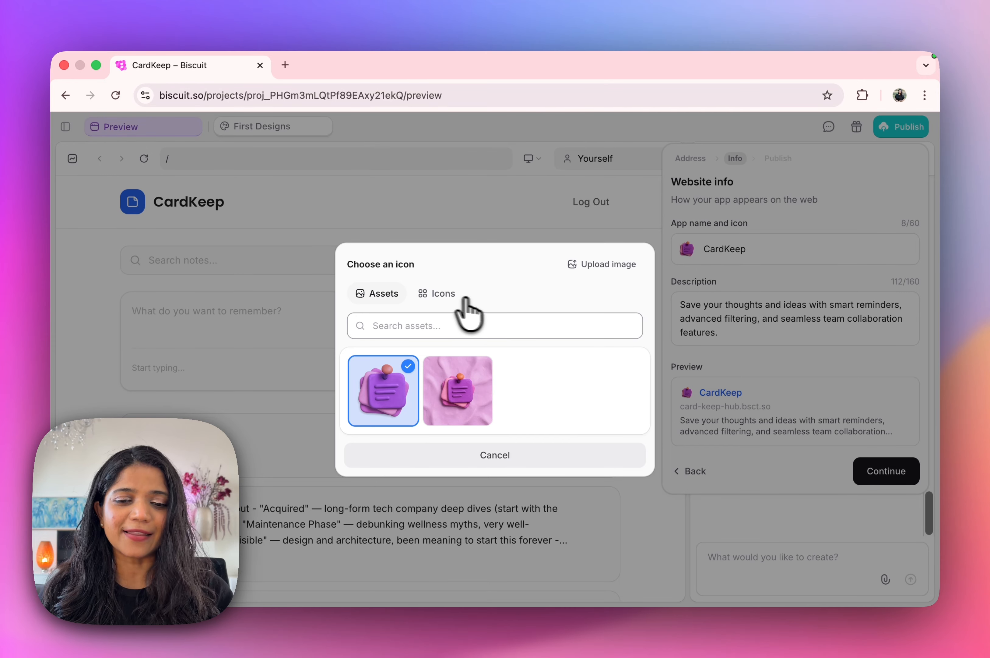
pyautogui.click(455, 296)
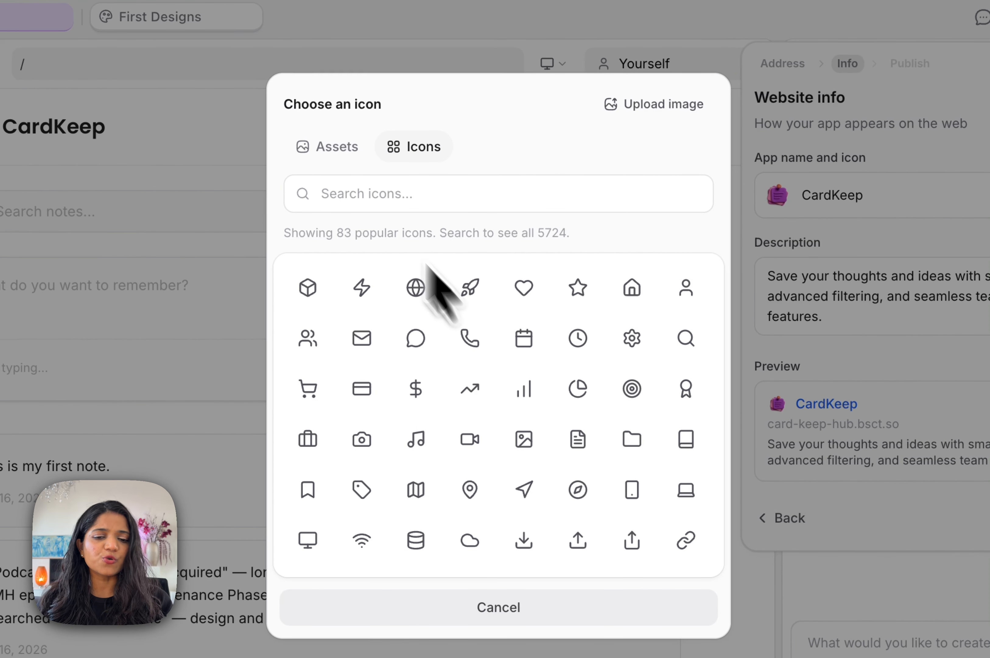
pyautogui.click(335, 149)
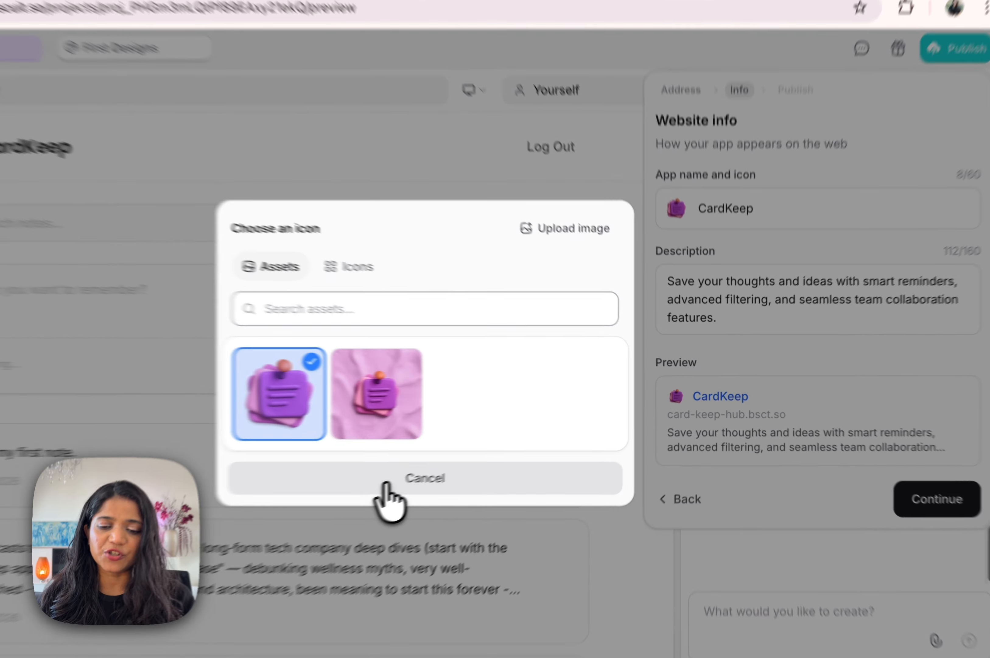
pyautogui.click(465, 459)
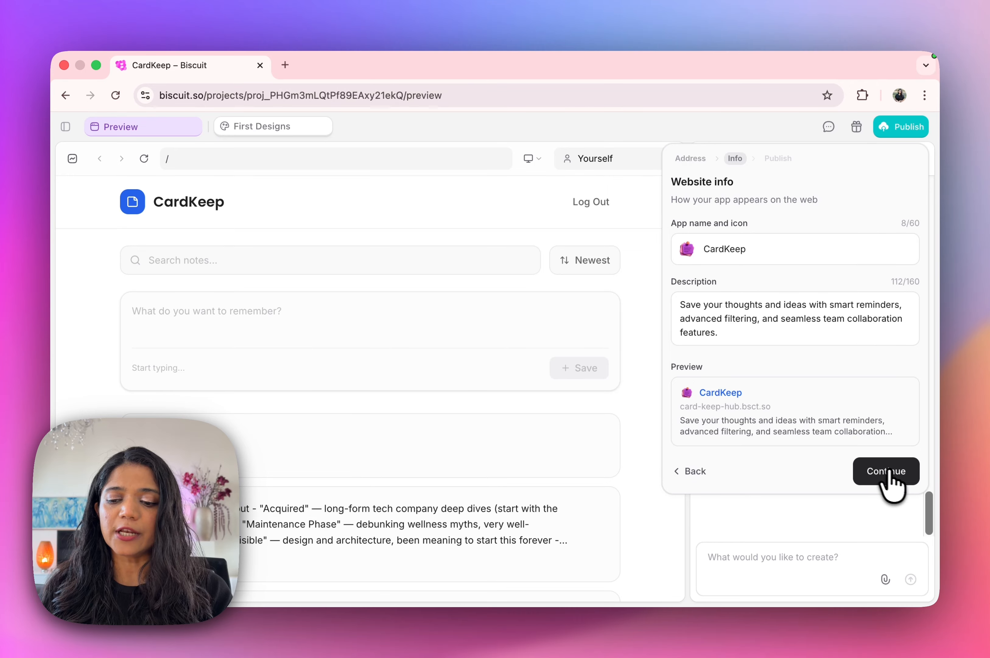
pyautogui.click(877, 469)
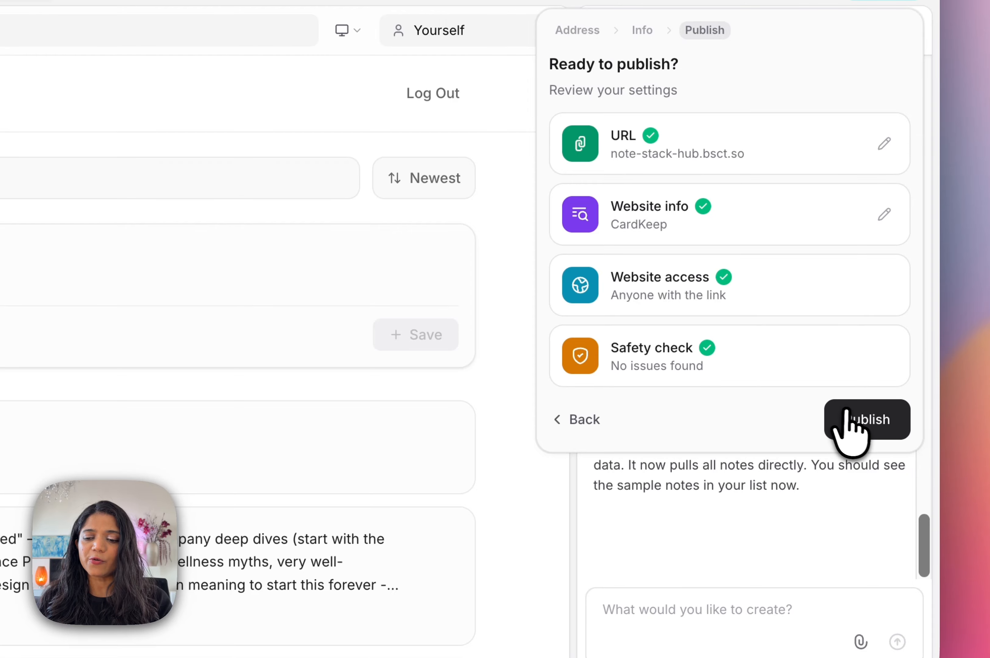
pyautogui.click(852, 422)
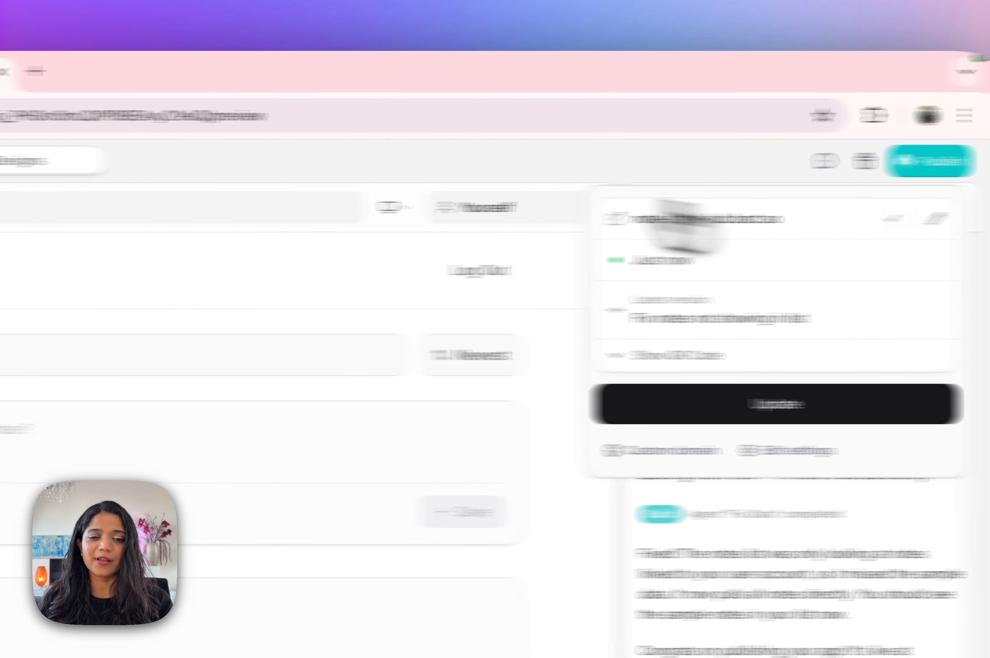
# Open the published app at note-stack-hub.bsct.so in a new browser tab and sign in with the Biscuit account
pyautogui.click(35, 71)
pyautogui.write('https://note-stack-hub.bsct.so')
pyautogui.press('Return')
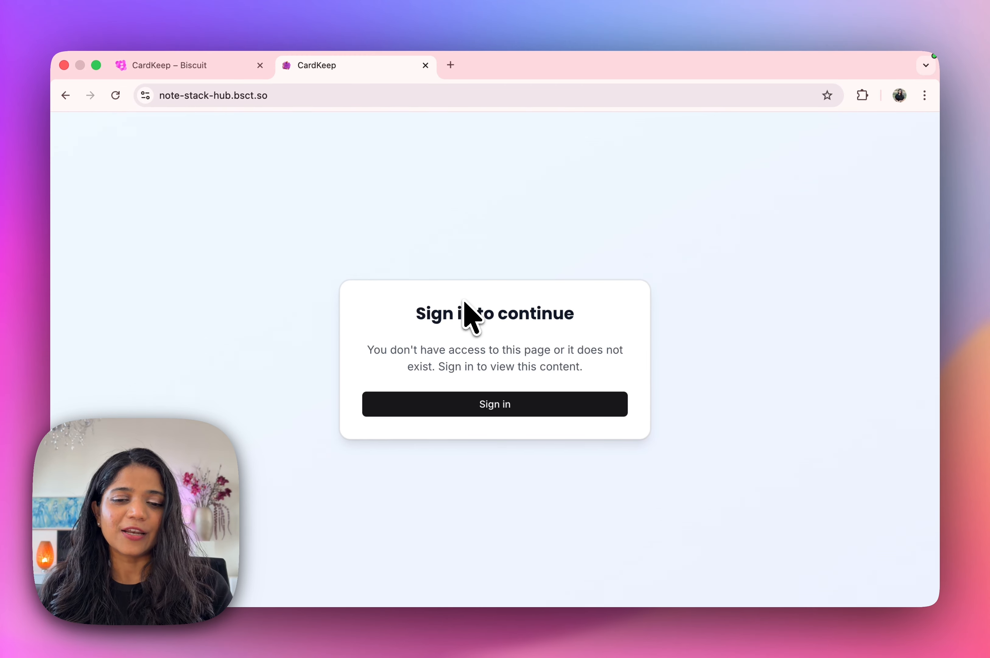
pyautogui.click(547, 405)
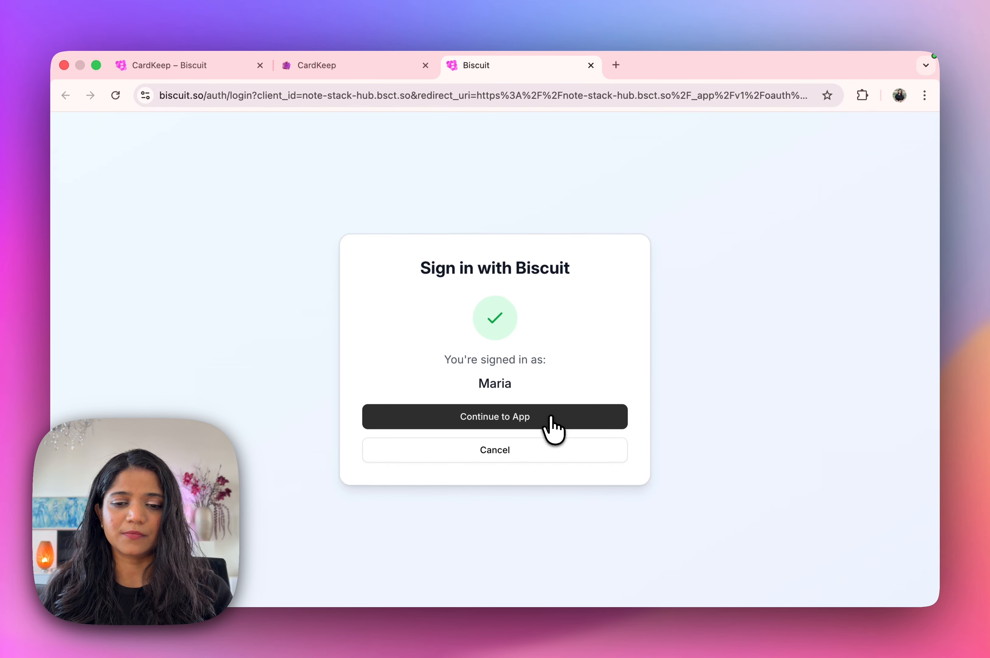
pyautogui.click(549, 412)
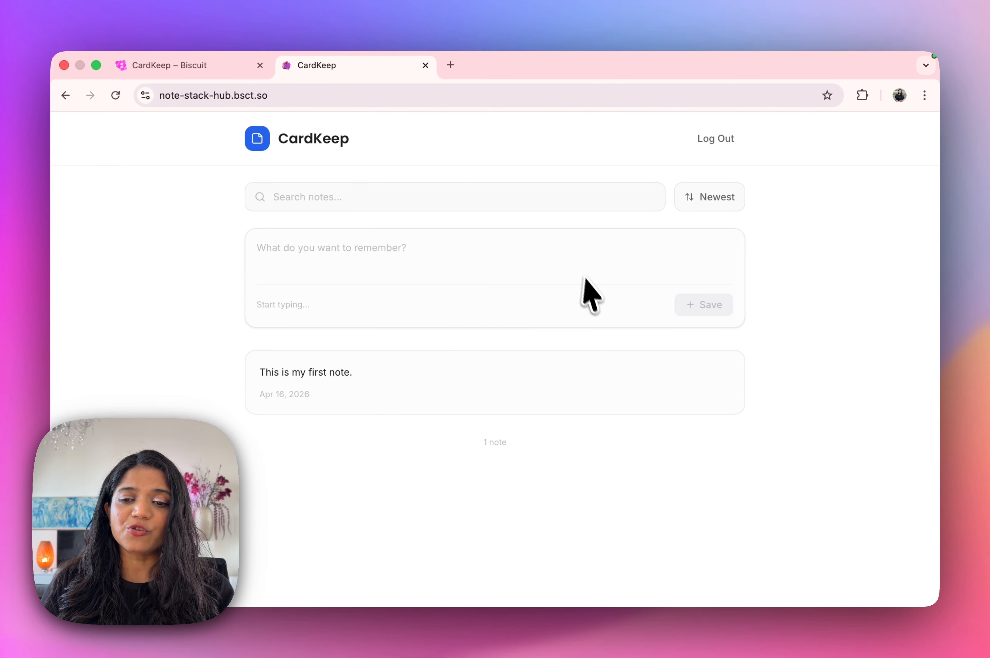
# Add and save a note reading "This is second note" in the published app
pyautogui.click(364, 252)
pyautogui.write('This ')
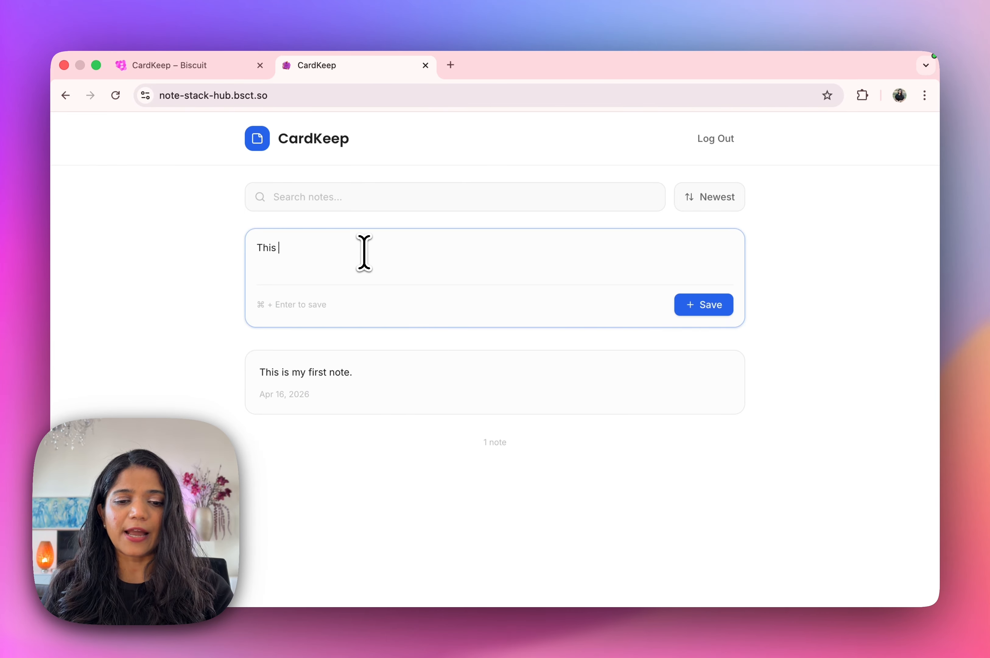
pyautogui.write('is second note')
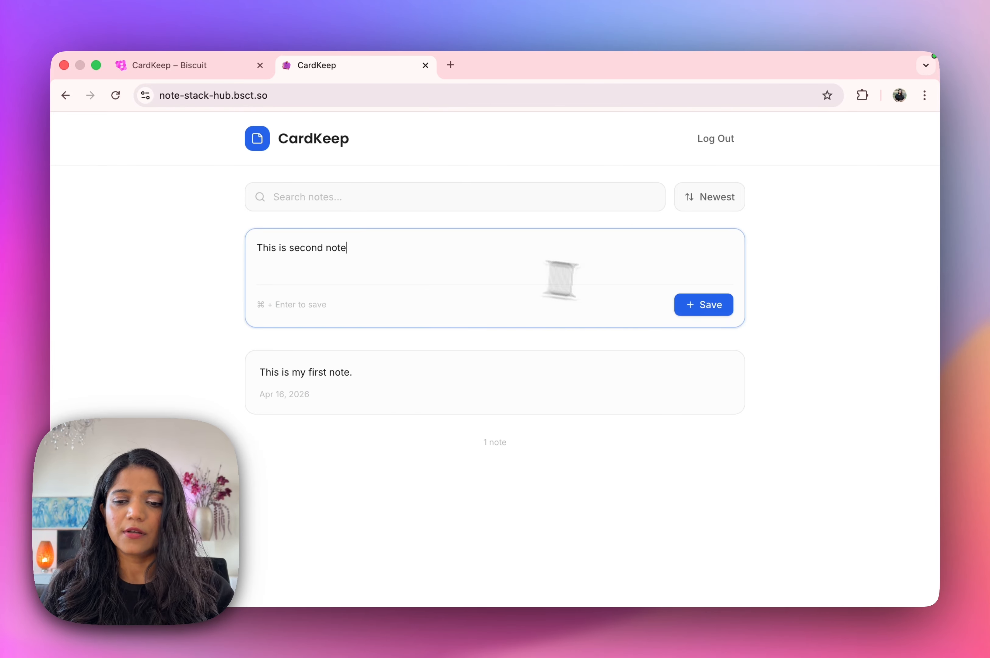
pyautogui.click(720, 308)
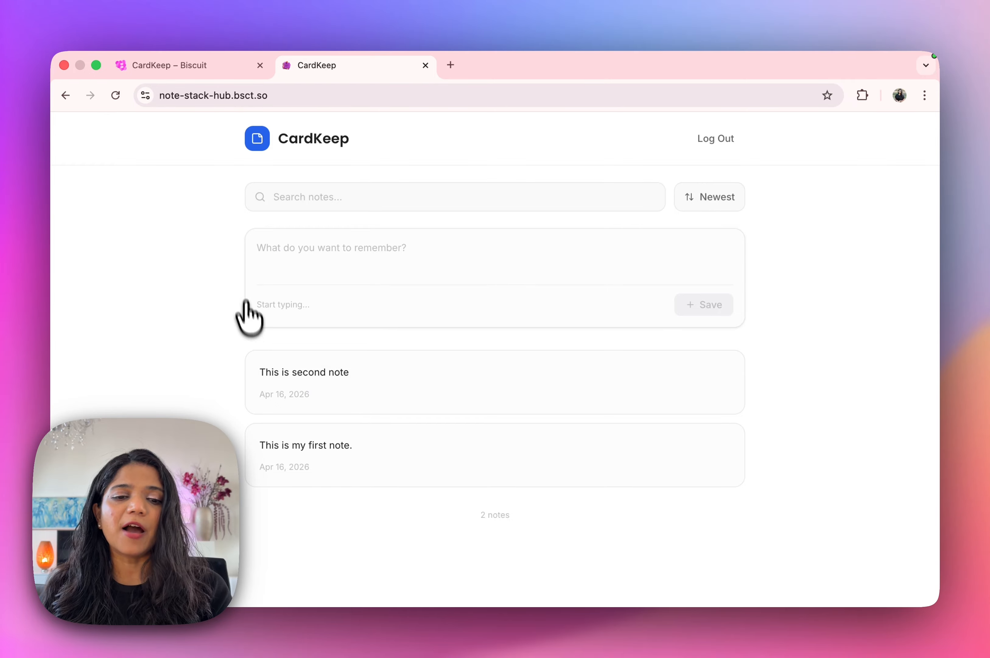
# Return to the Biscuit project and open the custom domain settings of the published app
pyautogui.click(261, 96)
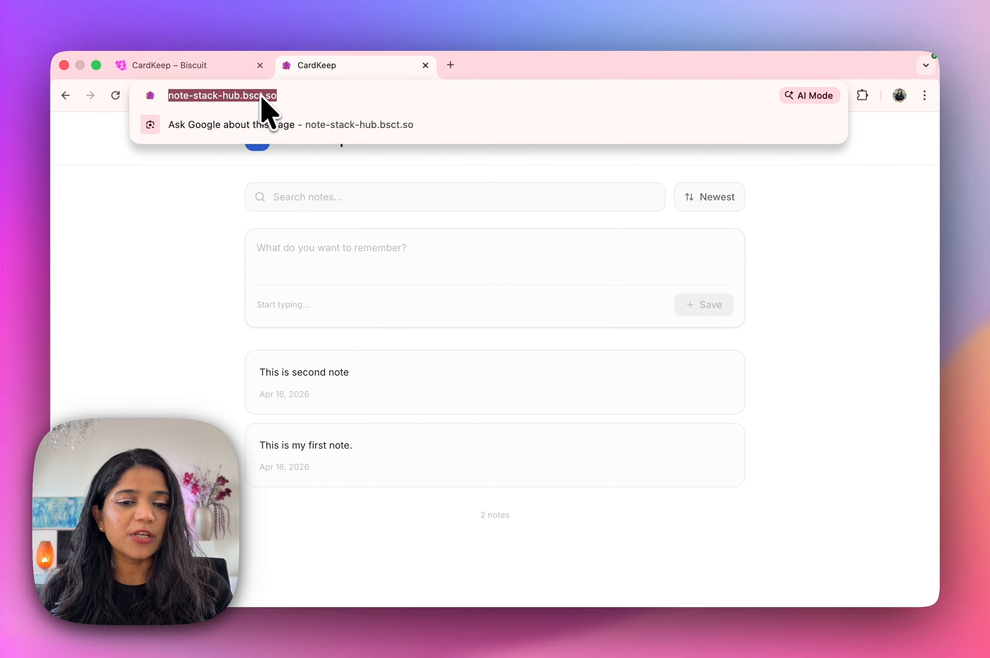
pyautogui.click(190, 266)
pyautogui.click(203, 65)
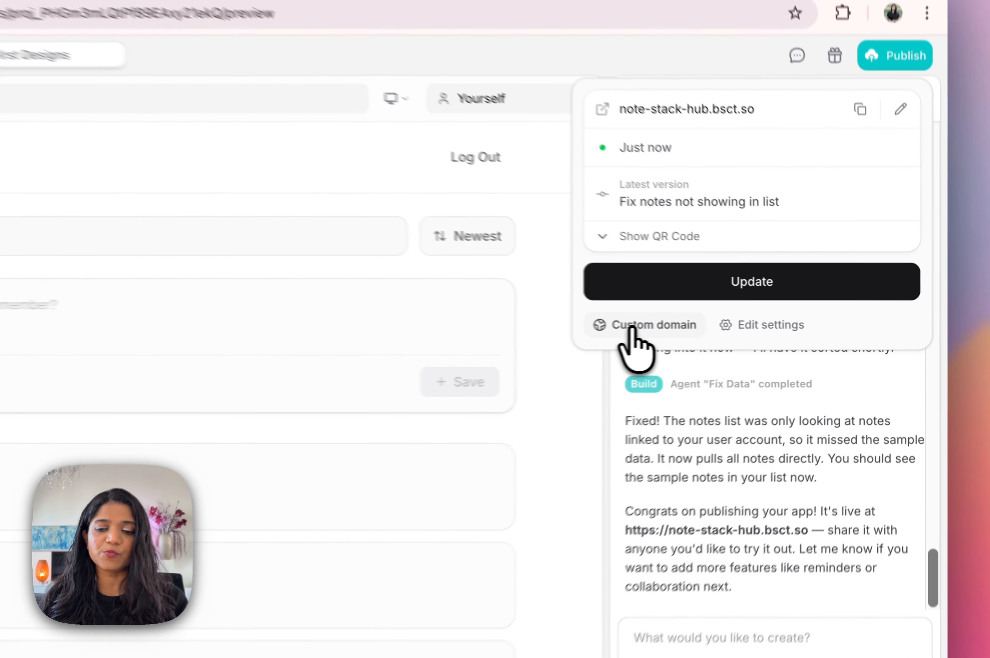
pyautogui.click(716, 326)
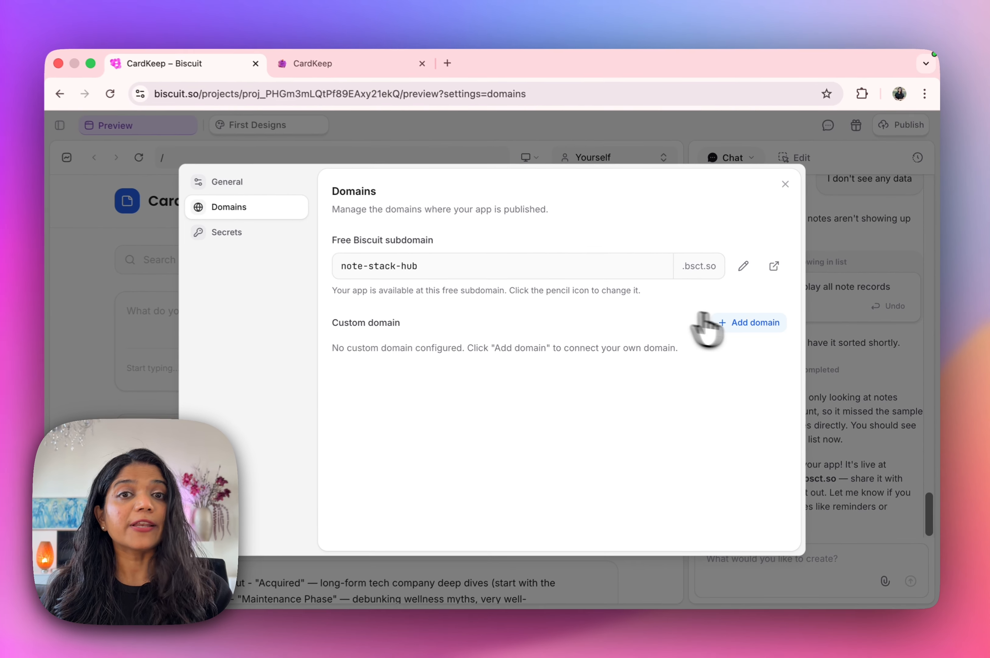
pyautogui.click(746, 332)
pyautogui.write('www.cardkeep.com')
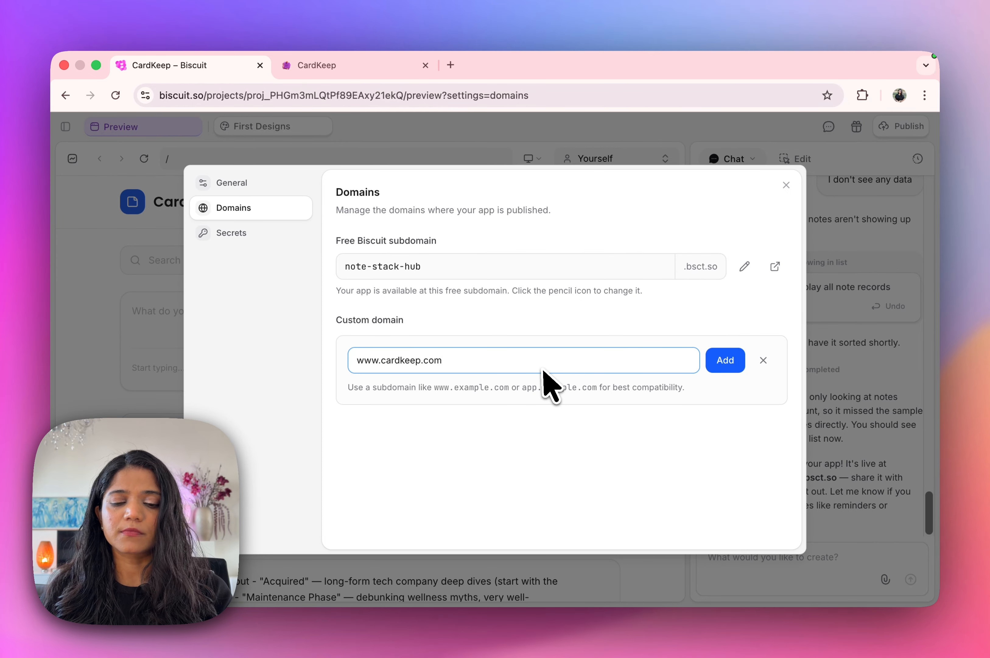
pyautogui.click(721, 364)
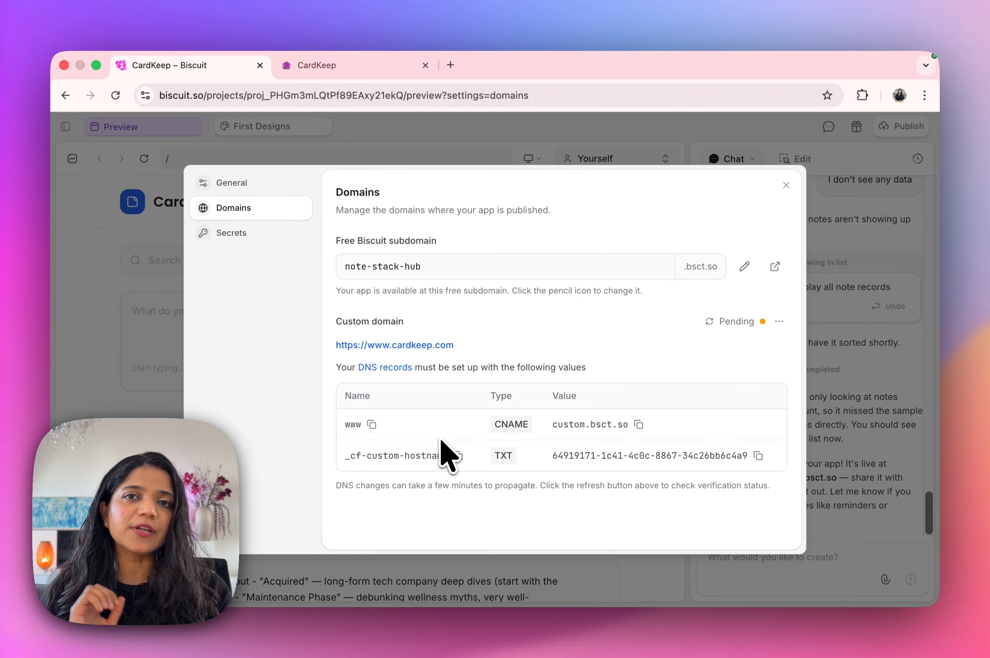
pyautogui.moveTo(359, 428); pyautogui.dragTo(620, 494)
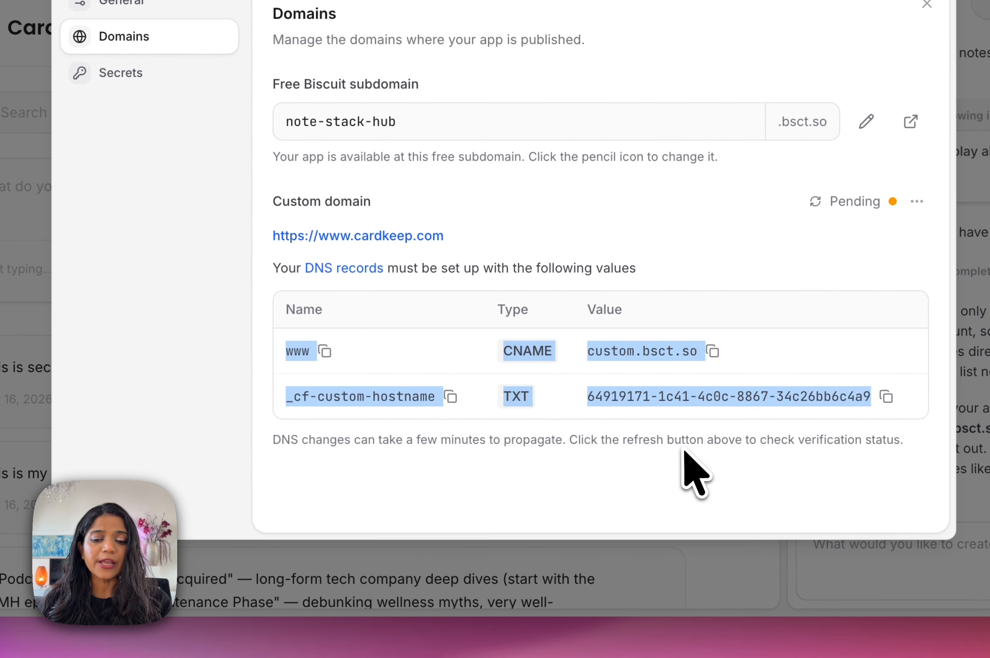
pyautogui.click(620, 493)
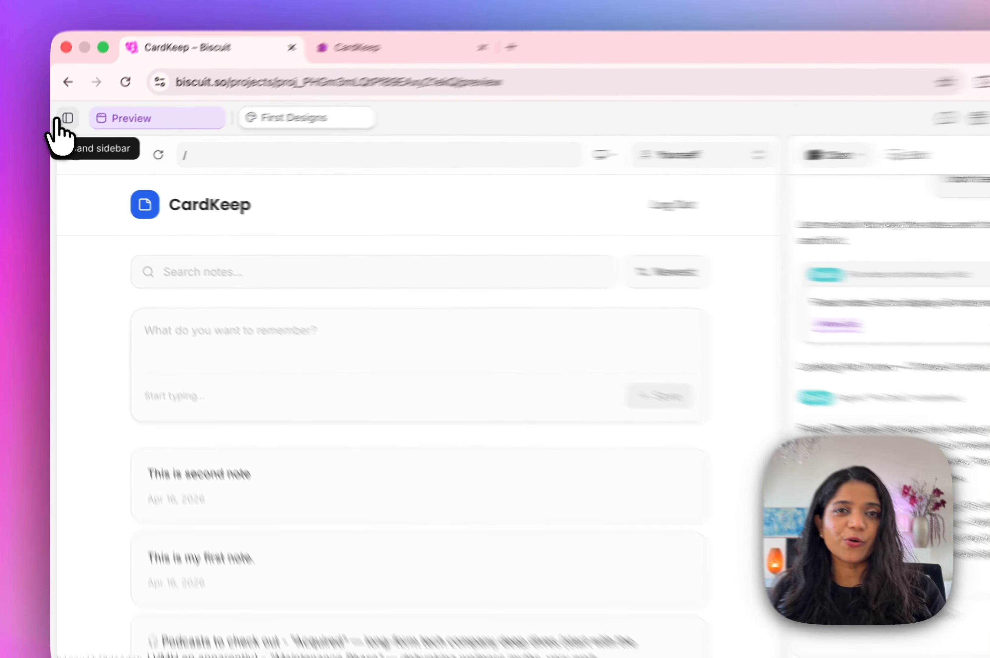
# Expand the project sidebar and look through the app's analytics, including referrers, pages, locations, devices and engagement
pyautogui.click(68, 118)
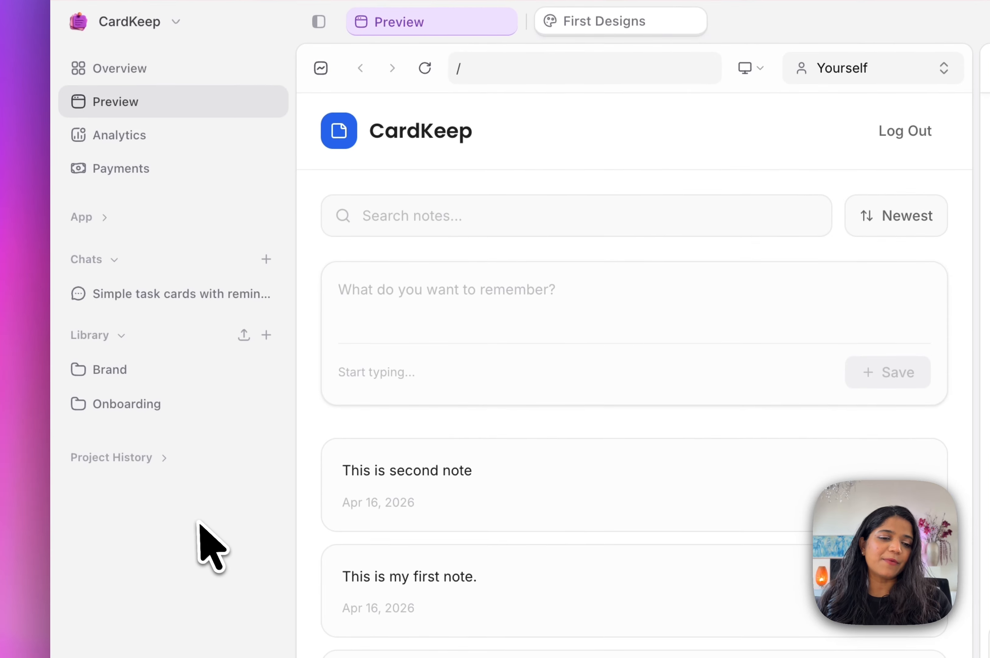
pyautogui.click(145, 134)
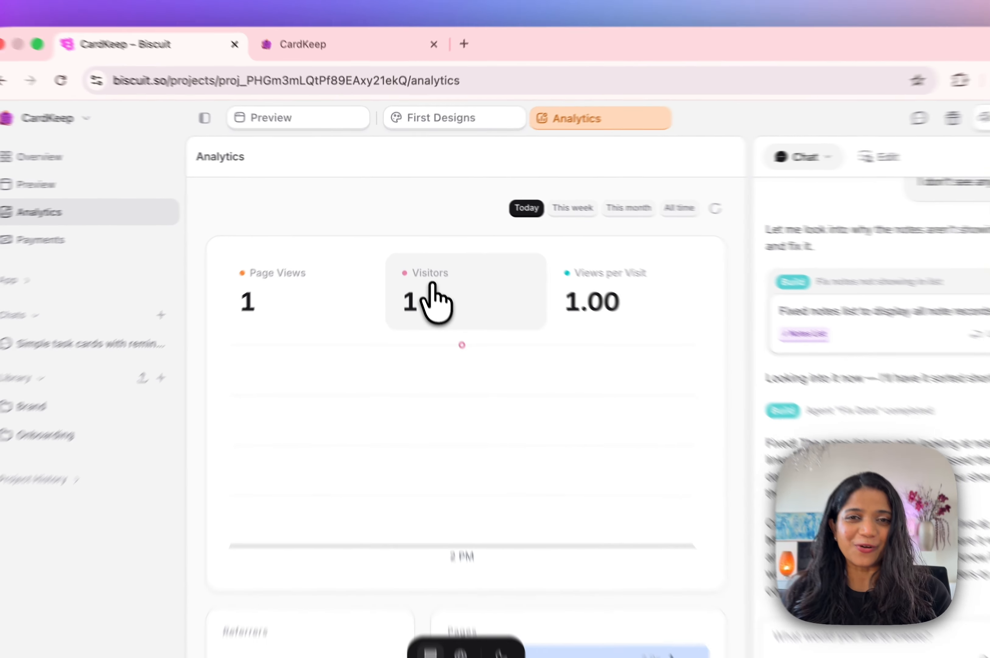
pyautogui.scroll(-5, 443, 328)
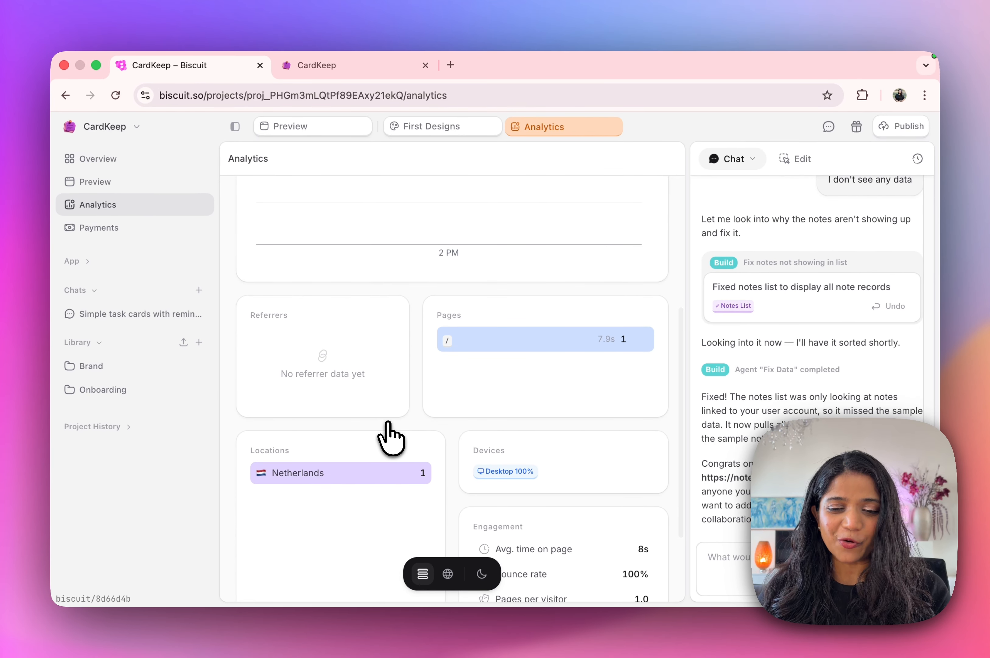
pyautogui.scroll(-3, 391, 437)
pyautogui.scroll(9, 405, 409)
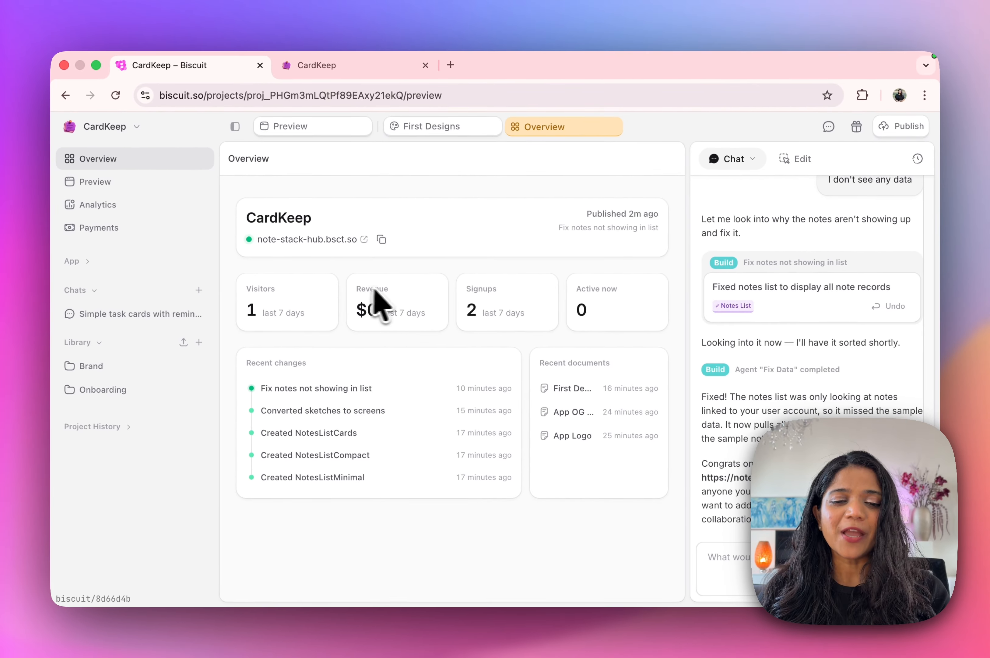
# Examine the revenue card for the last 7 days in the project overview
pyautogui.doubleClick(372, 288)
pyautogui.click(377, 329)
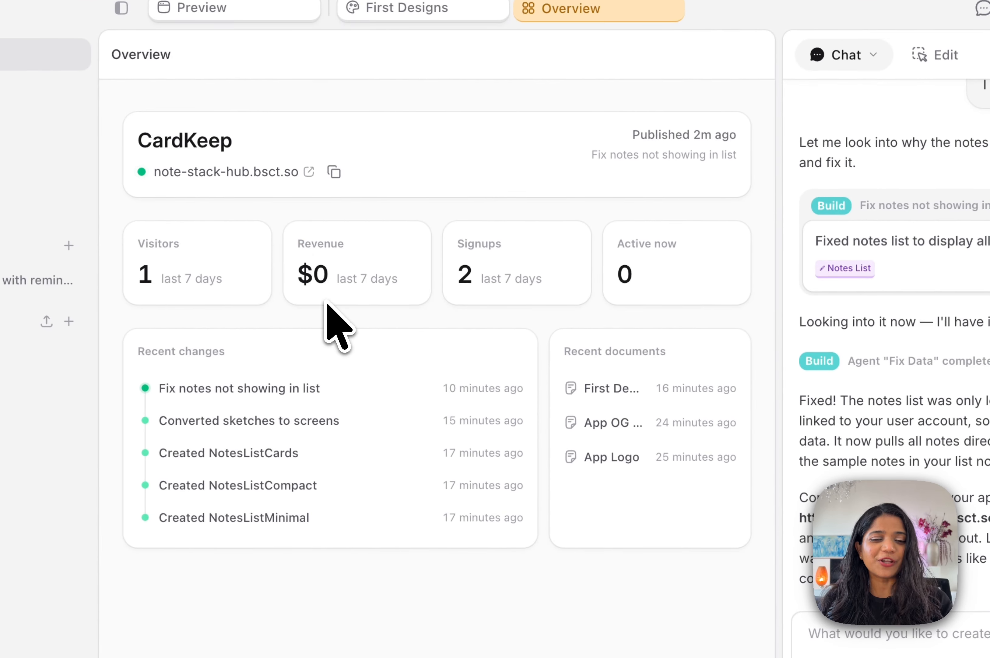
pyautogui.moveTo(296, 236); pyautogui.dragTo(423, 286)
pyautogui.click(425, 286)
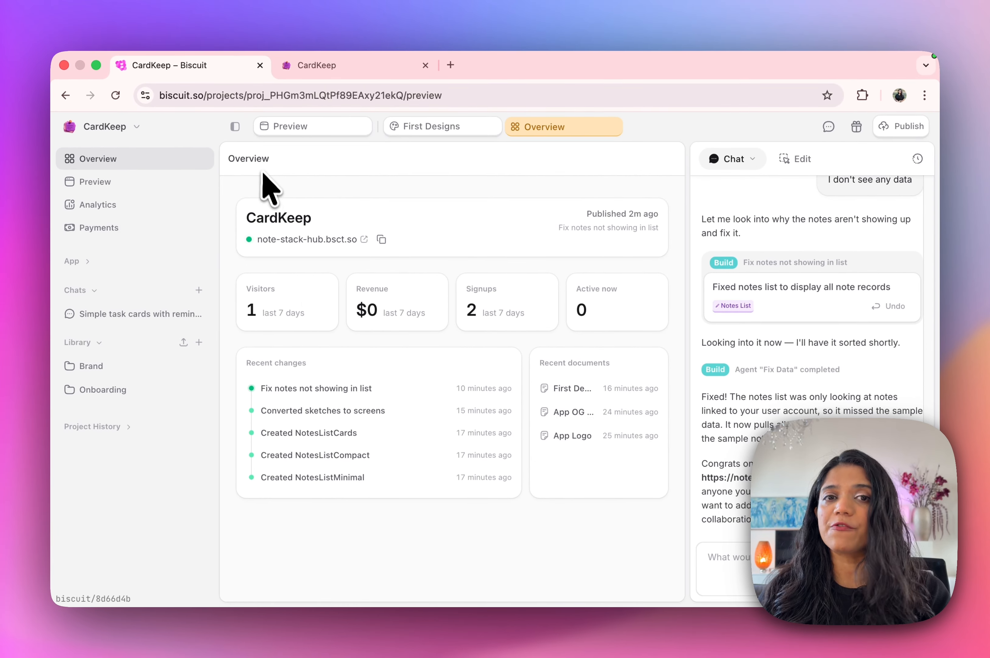
# Expand the App section of the project and check the list of user interaction workflows
pyautogui.click(74, 260)
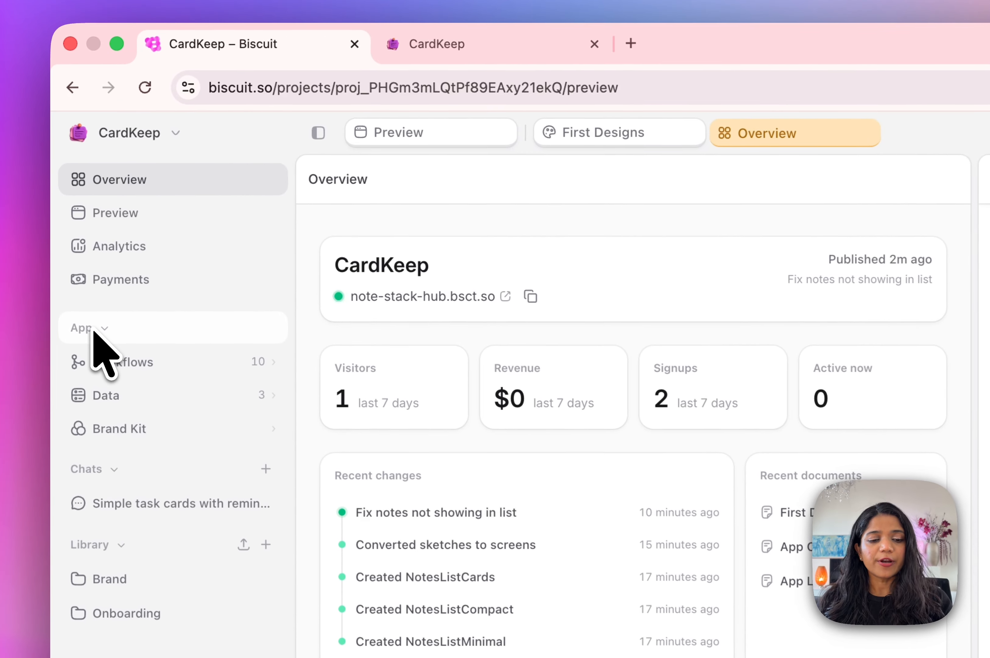
pyautogui.click(124, 363)
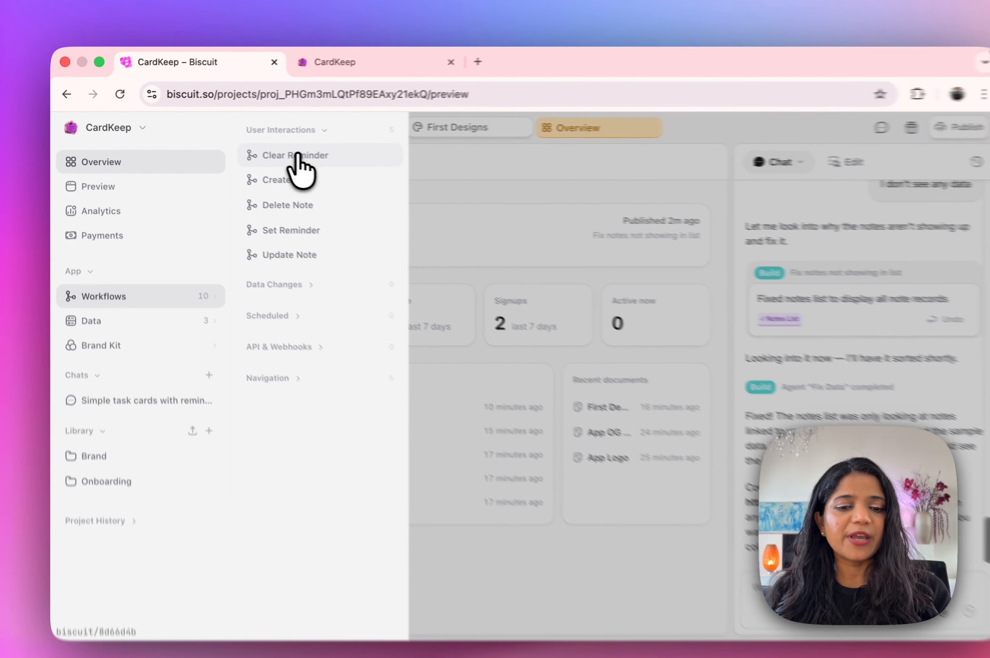
pyautogui.click(383, 171)
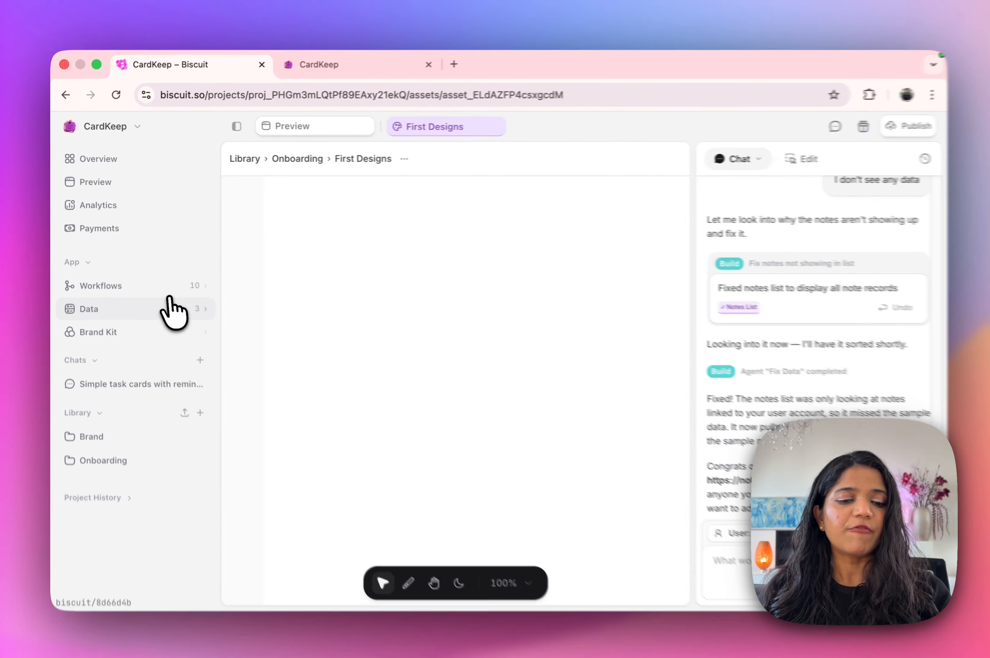
# Open the Notes data table in raw view and look across all of its columns
pyautogui.click(173, 308)
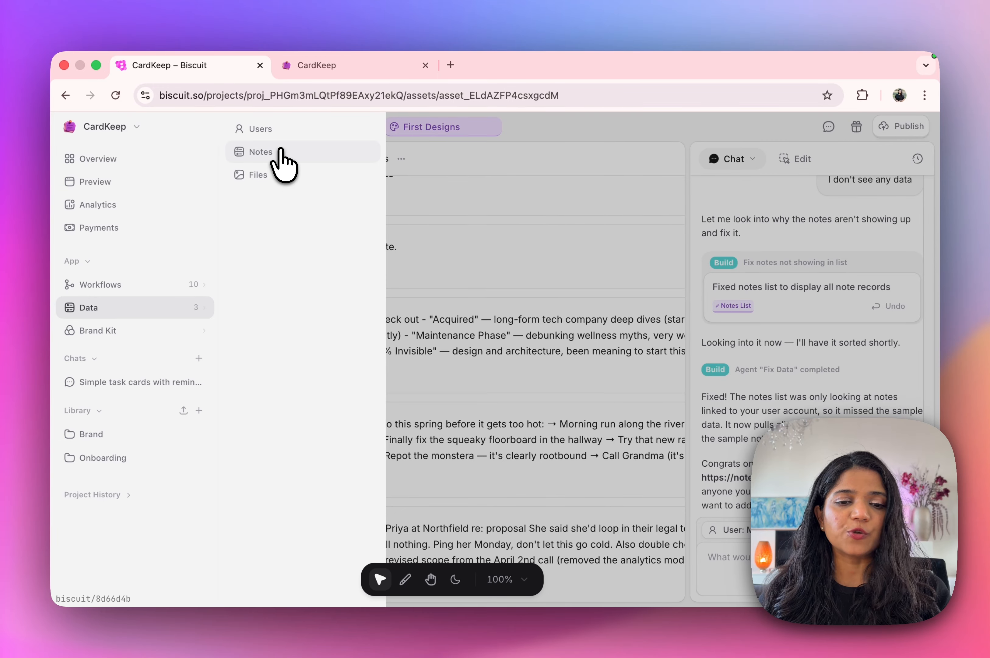
pyautogui.click(279, 151)
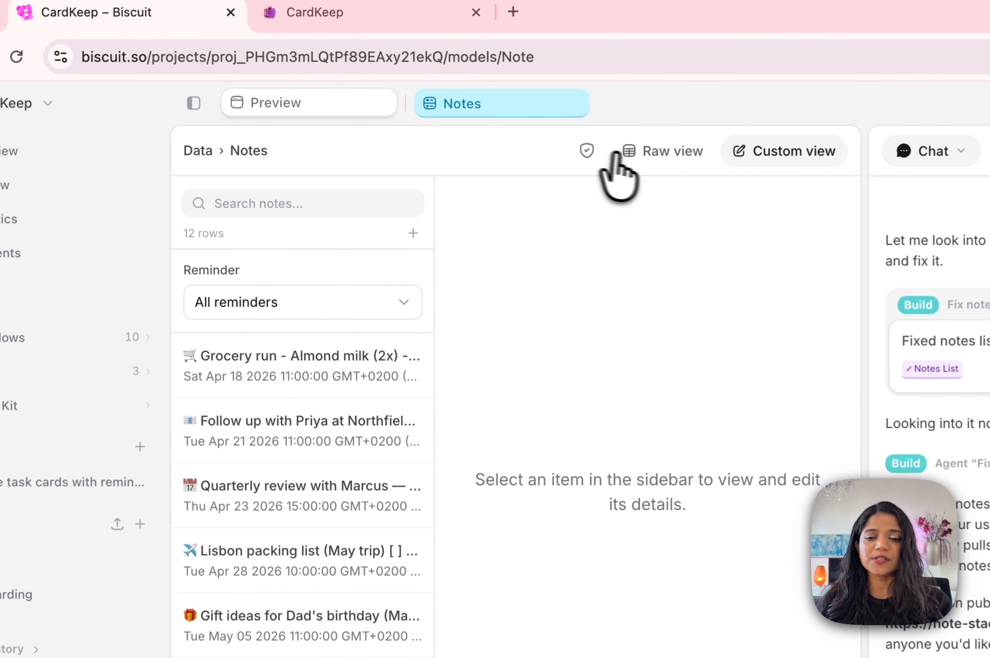
pyautogui.click(556, 158)
pyautogui.hscroll(5, 518, 458)
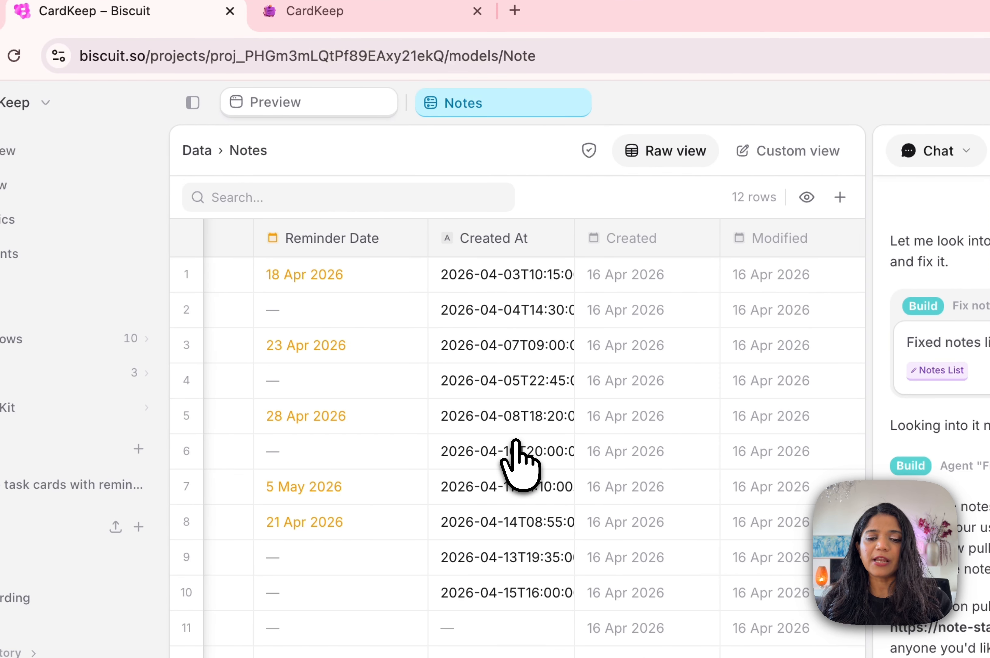
pyautogui.hscroll(-5, 518, 460)
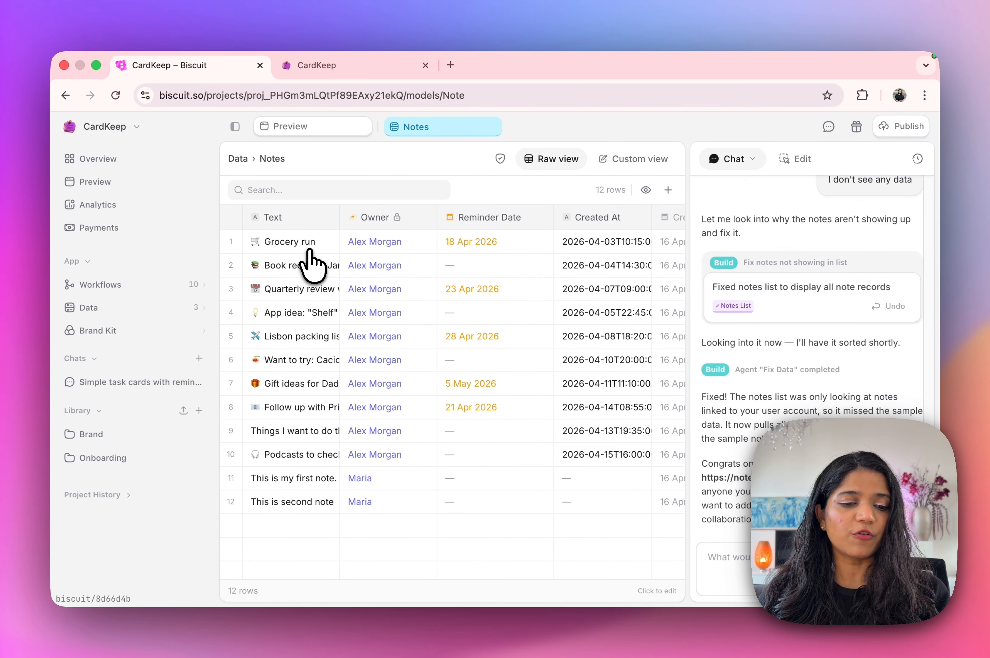
# Check the Brand Kit and browse the contents of the Brand and Onboarding folders in the Library
pyautogui.click(112, 332)
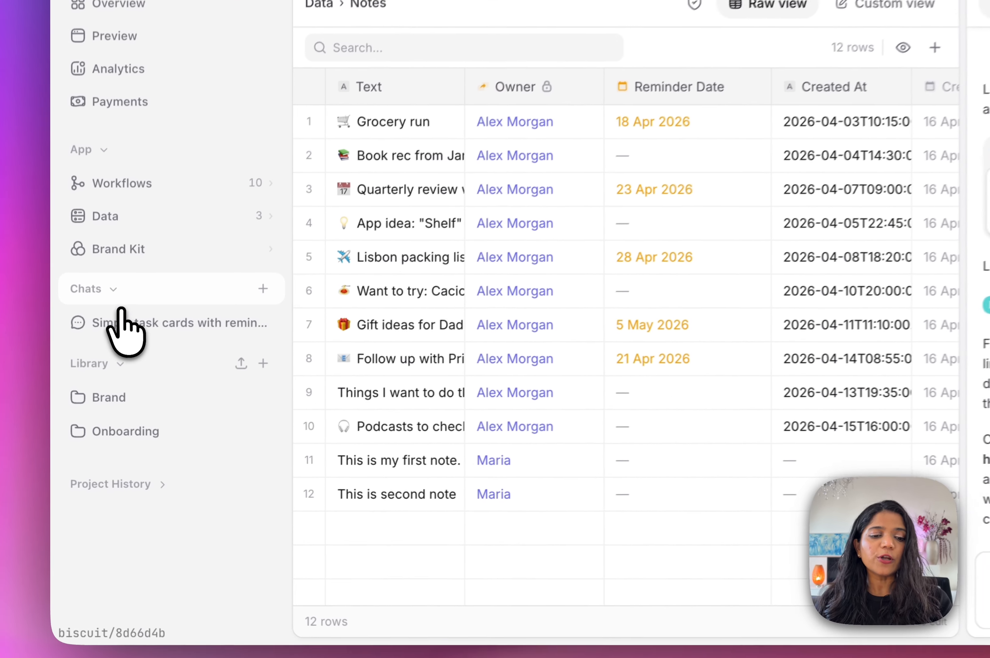
pyautogui.click(87, 359)
pyautogui.click(87, 359)
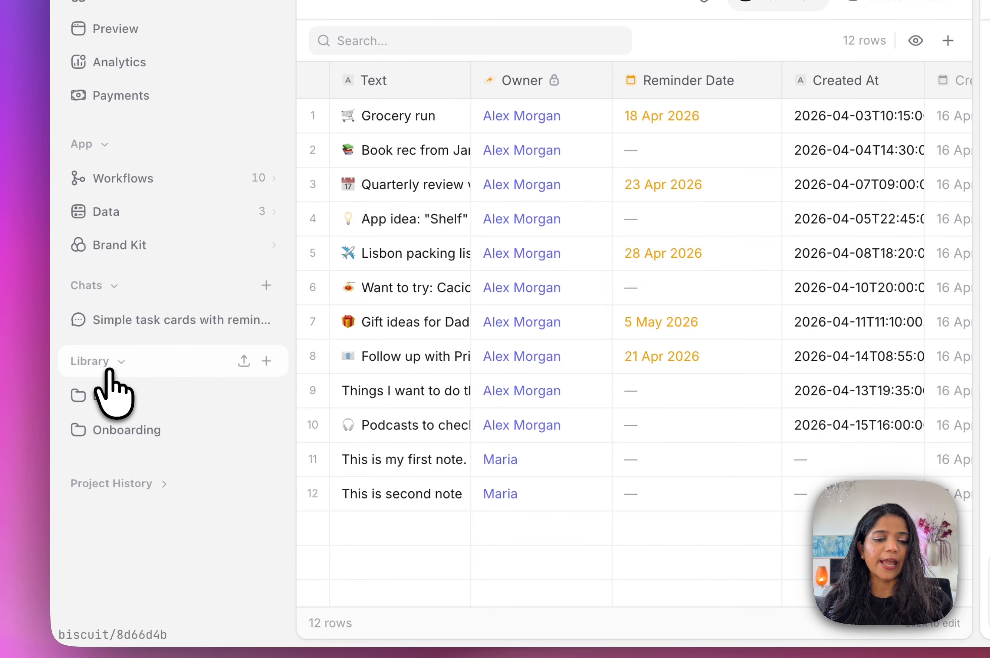
pyautogui.click(110, 395)
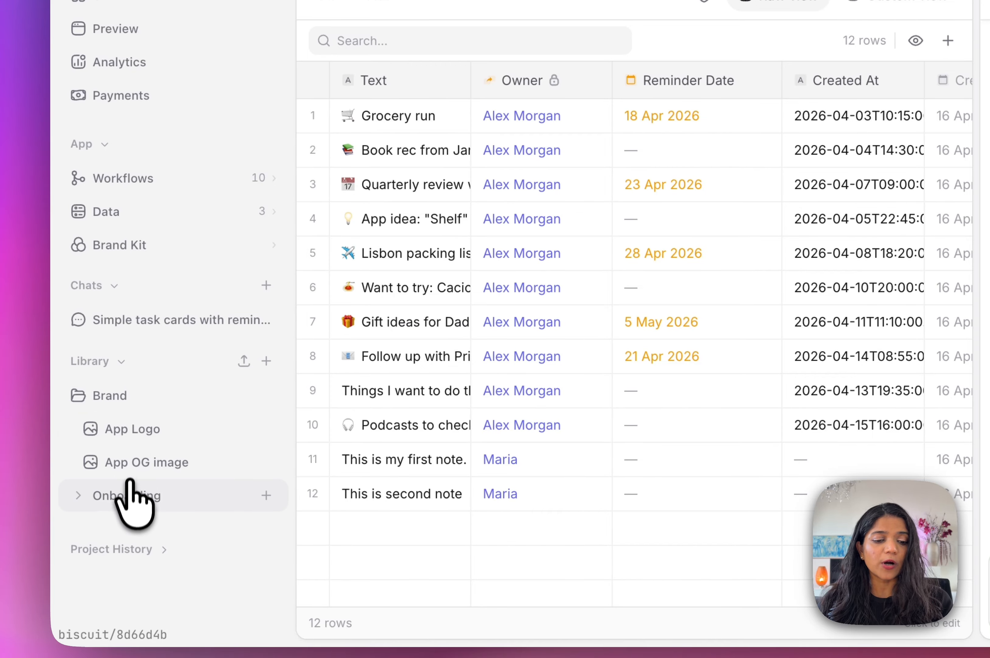
pyautogui.click(130, 494)
pyautogui.click(162, 531)
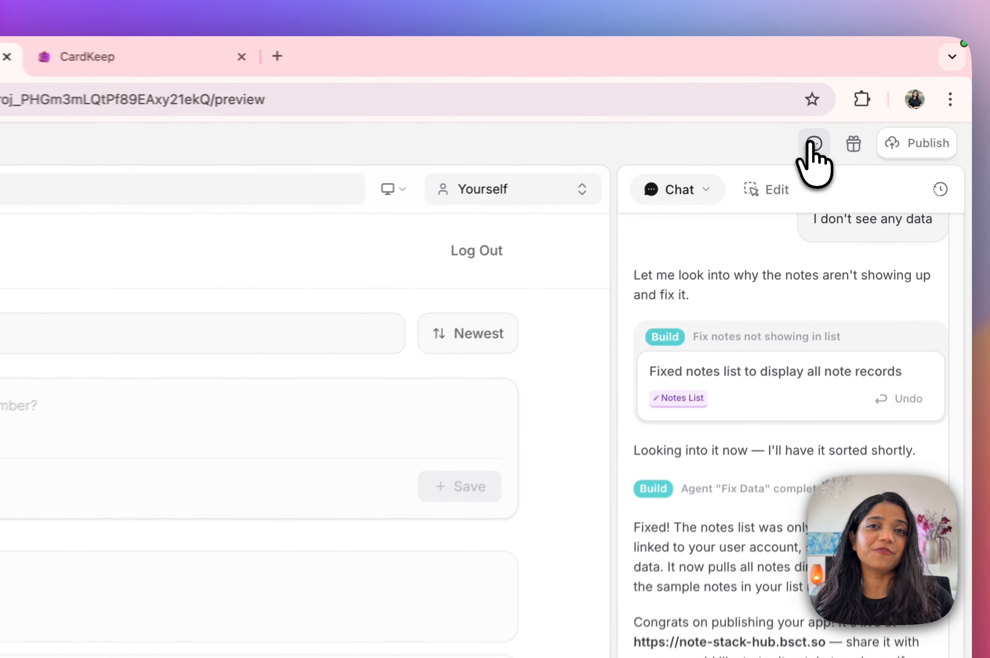
# Open the product feedback form
pyautogui.click(828, 126)
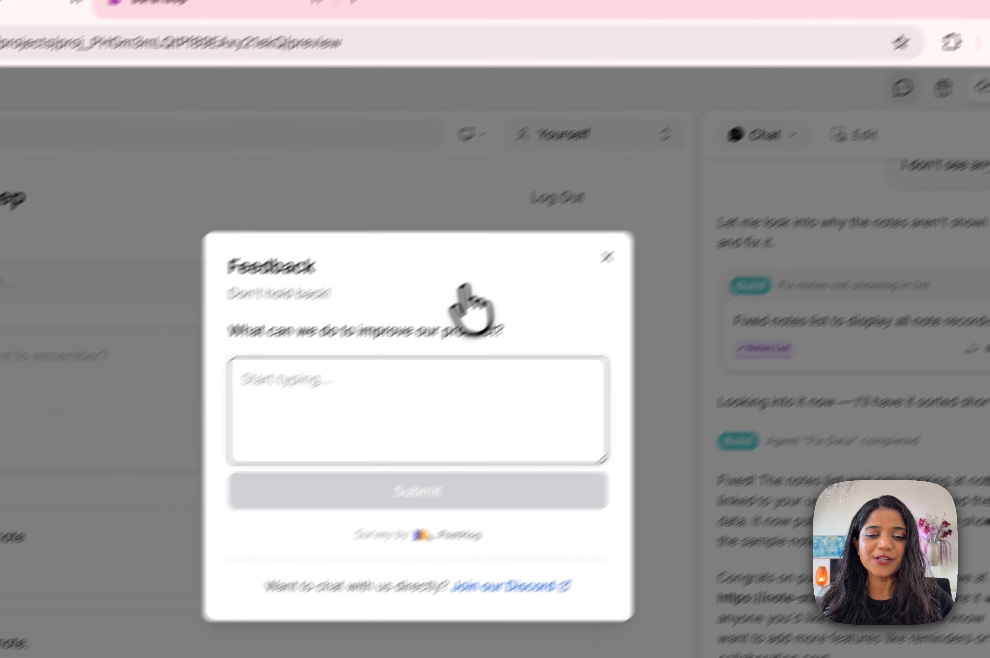